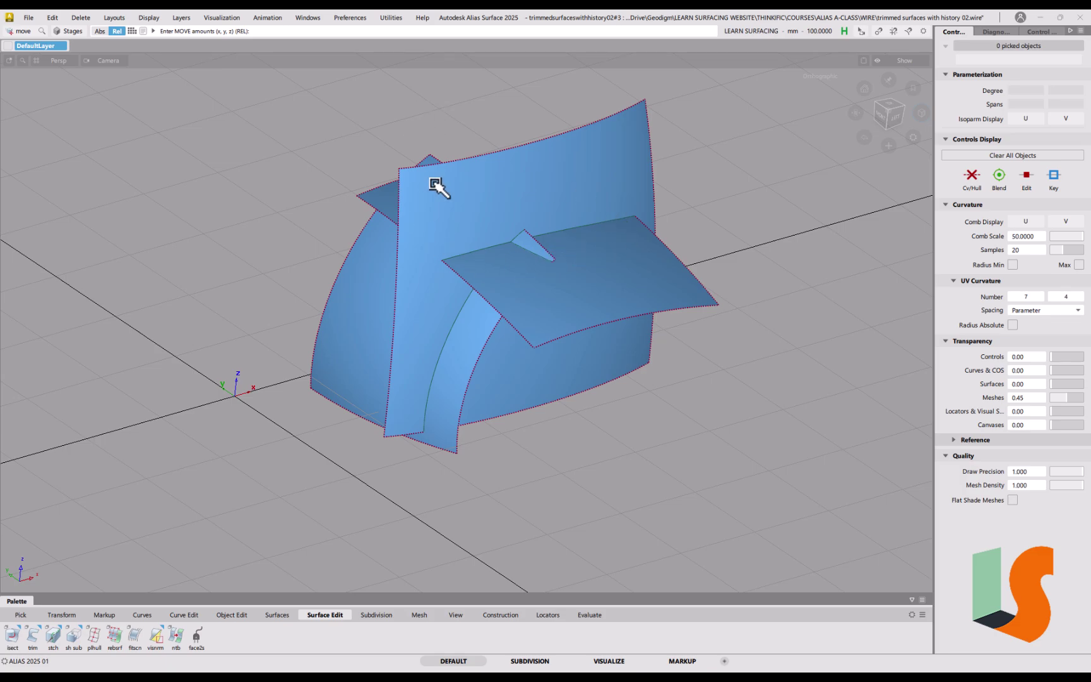
# Step: Hide the surface shading and the grid so only the surface edges and curves-on-surface show in the perspective view
pyautogui.keyDown('alt'); pyautogui.keyDown('shift'); pyautogui.moveTo(499, 287); pyautogui.dragTo(514, 268); pyautogui.keyUp('shift'); pyautogui.keyUp('alt')
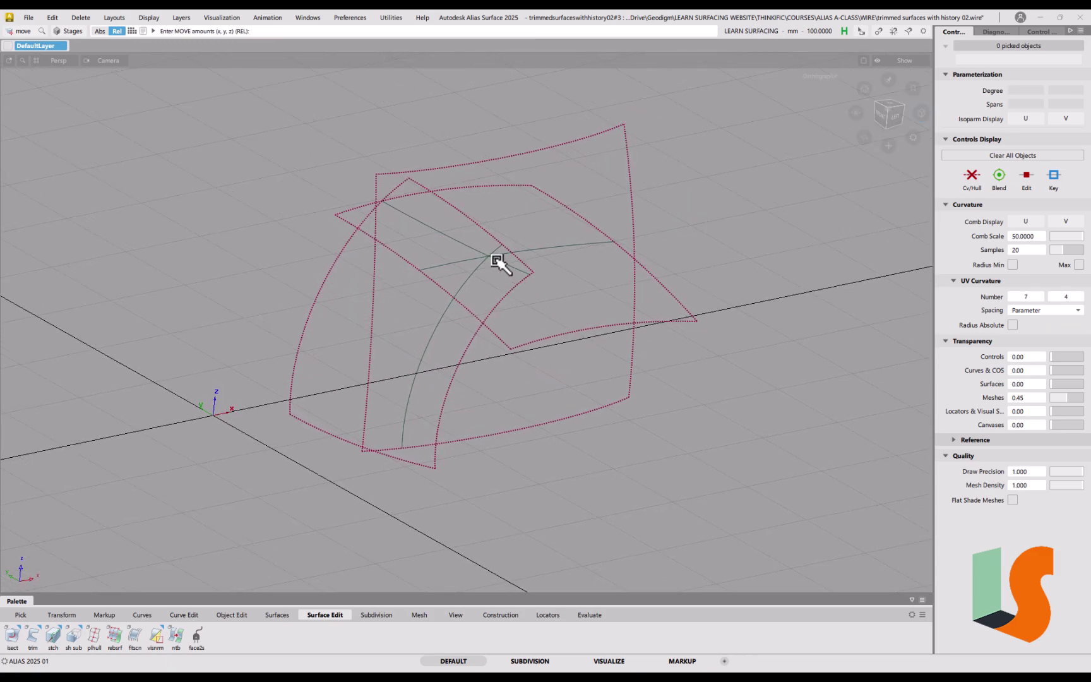
pyautogui.moveTo(512, 275)
pyautogui.keyDown('alt'); pyautogui.keyDown('shift'); pyautogui.mouseDown()
pyautogui.moveTo(426, 188)
pyautogui.moveTo(534, 246)
pyautogui.moveTo(582, 319)
pyautogui.moveTo(507, 274)
pyautogui.mouseUp(); pyautogui.keyUp('shift'); pyautogui.keyUp('alt')
pyautogui.press('5')
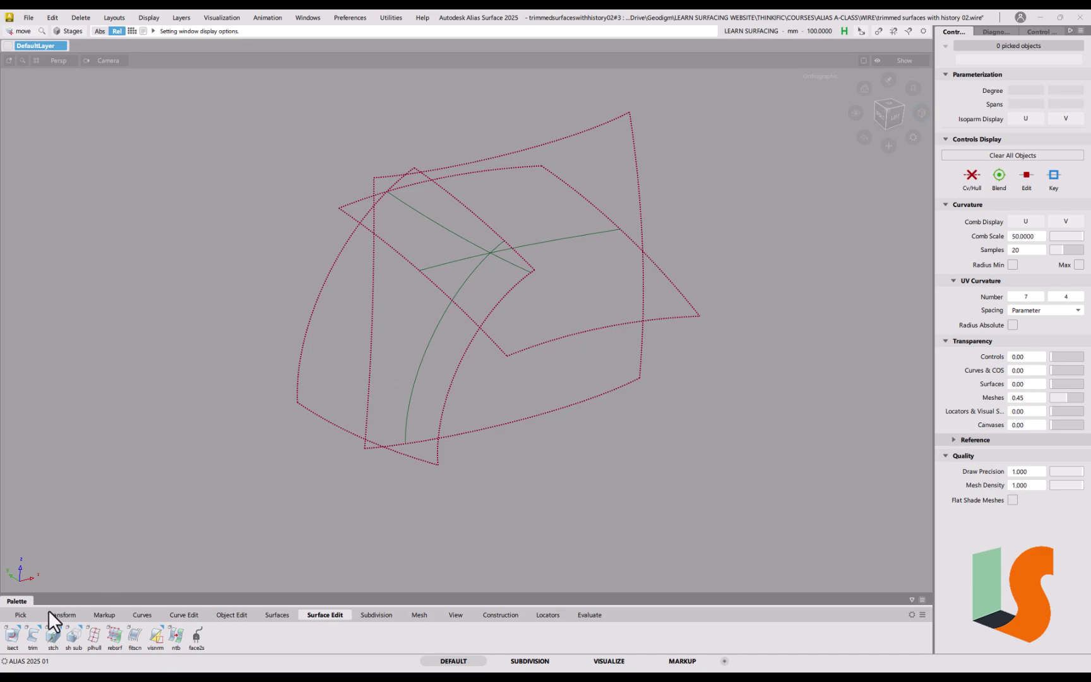
# Step: Trim the top surface with 3D Trimming off, keeping only the rear region bounded by the two crossing curves-on-surface
pyautogui.click(33, 635)
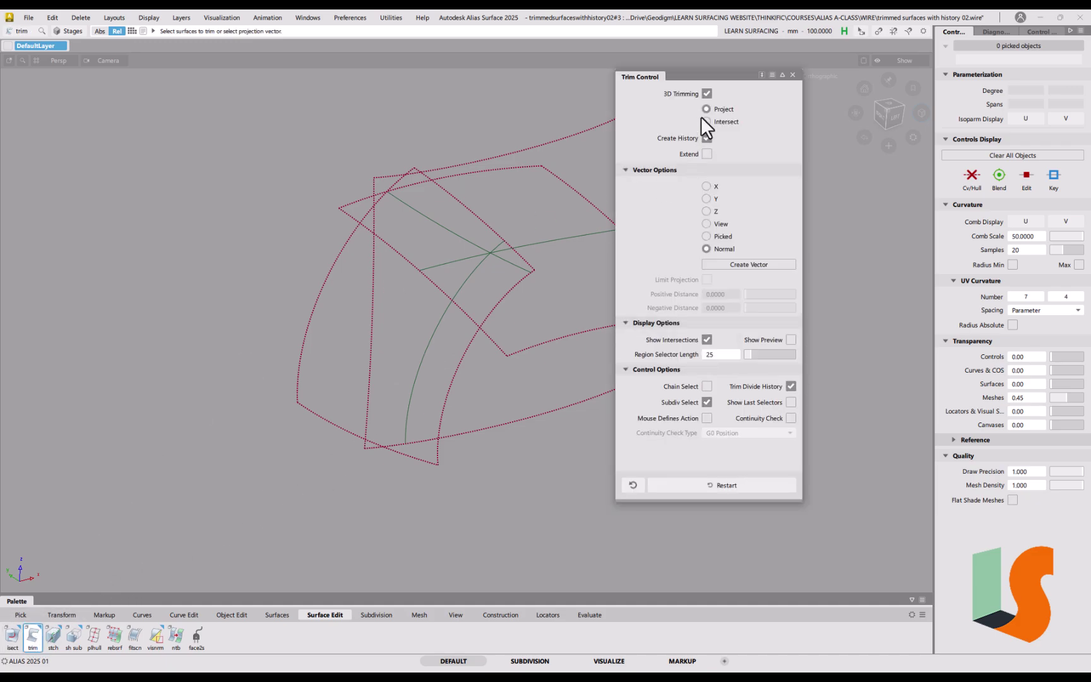
pyautogui.click(706, 94)
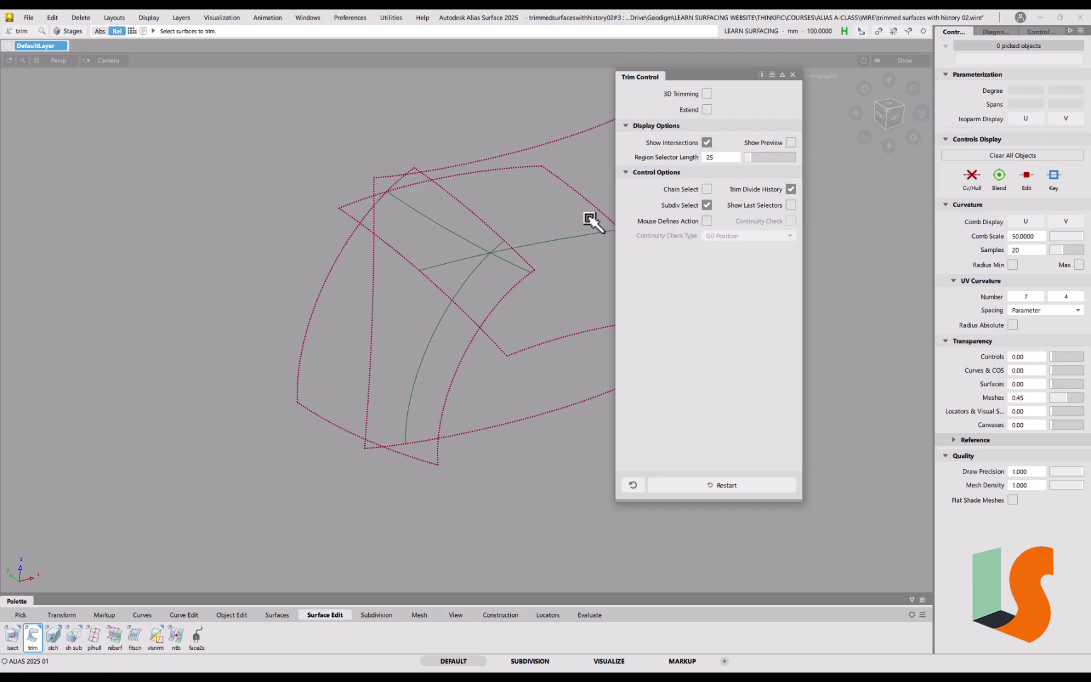
pyautogui.keyDown('alt'); pyautogui.keyDown('shift'); pyautogui.moveTo(540, 229); pyautogui.dragTo(380, 236, button='middle'); pyautogui.keyUp('shift'); pyautogui.keyUp('alt')
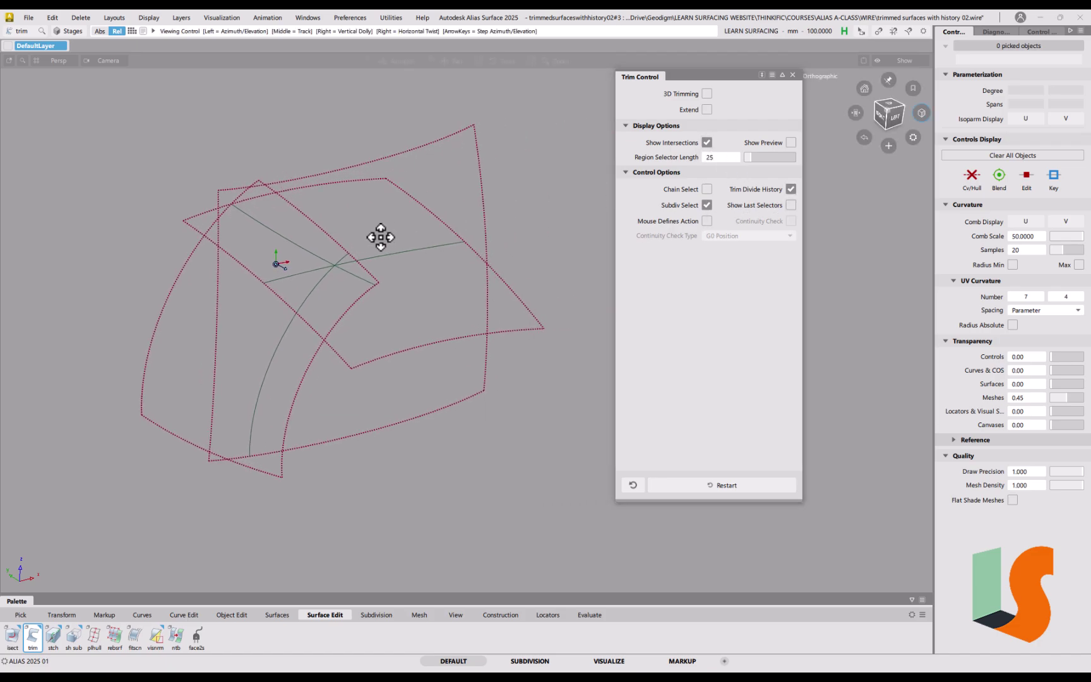
pyautogui.click(381, 181)
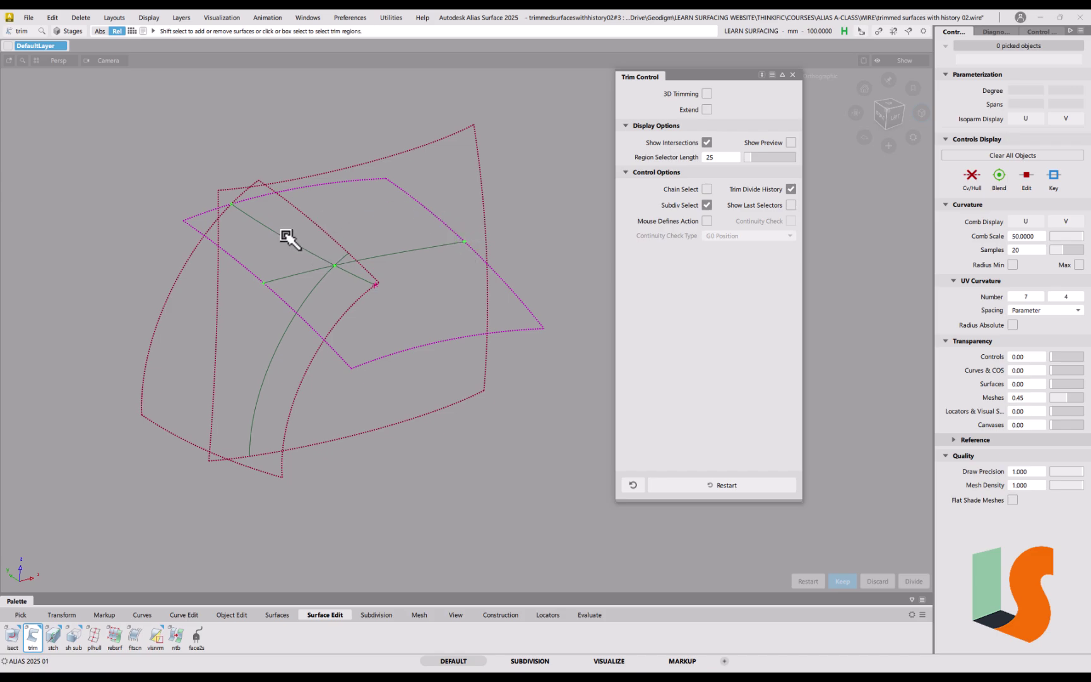
pyautogui.click(381, 185)
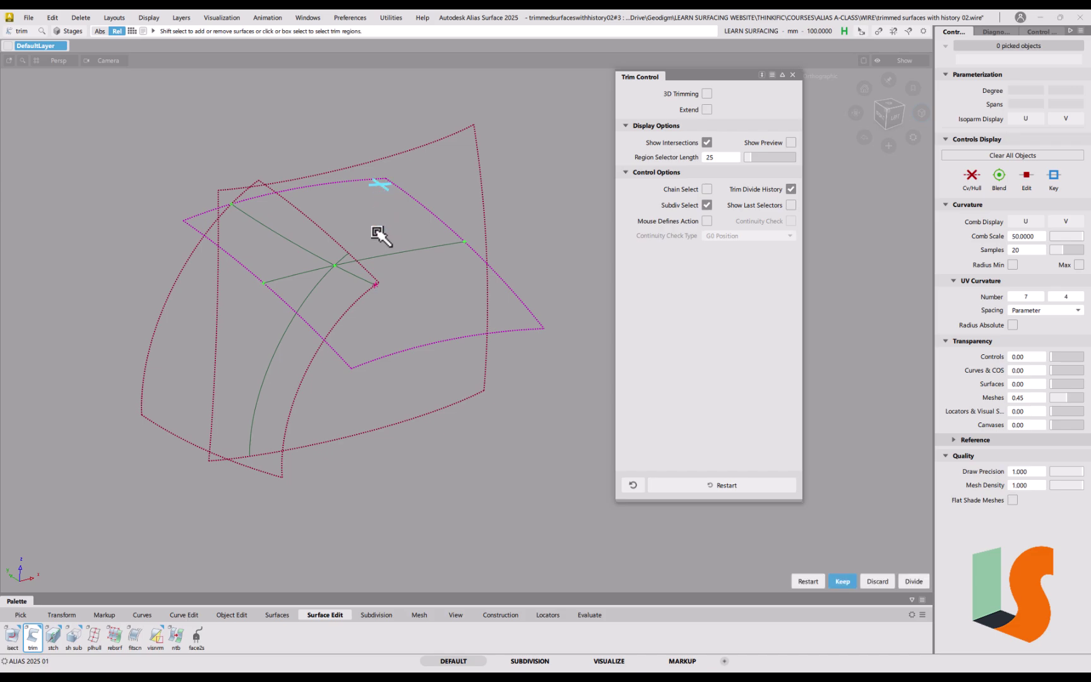
pyautogui.press('space')
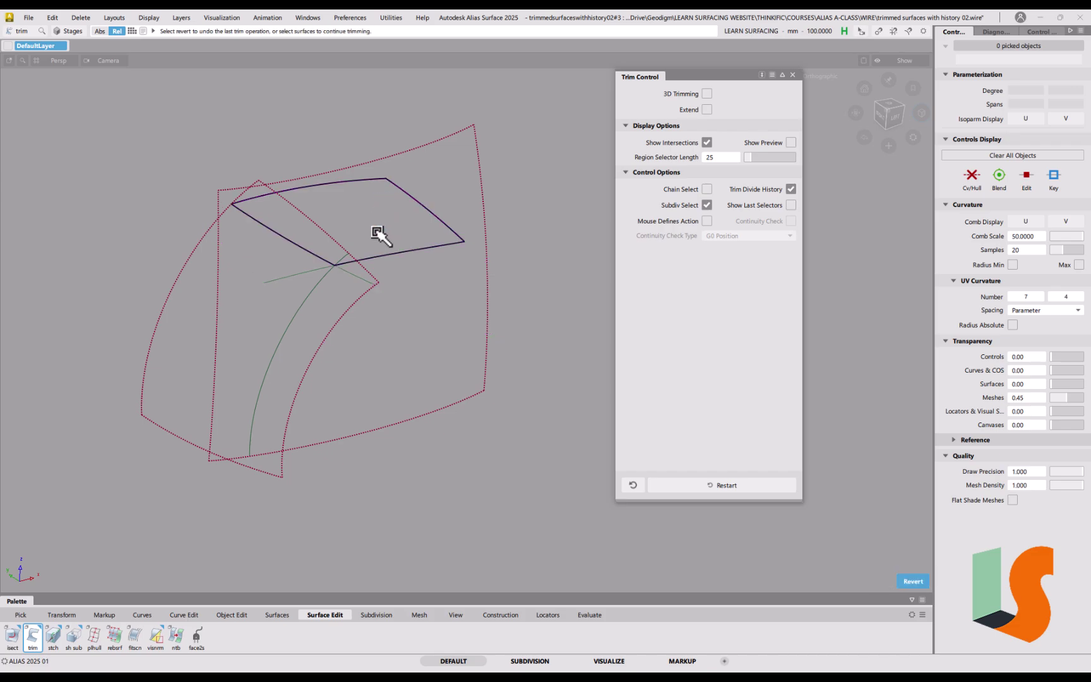
# Step: Leave the Trim tool and display the CVs and hulls of the large side surface
pyautogui.keyDown('ctrl'); pyautogui.keyDown('shift'); pyautogui.moveTo(452, 358); pyautogui.dragTo(452, 280); pyautogui.keyUp('shift'); pyautogui.keyUp('ctrl')
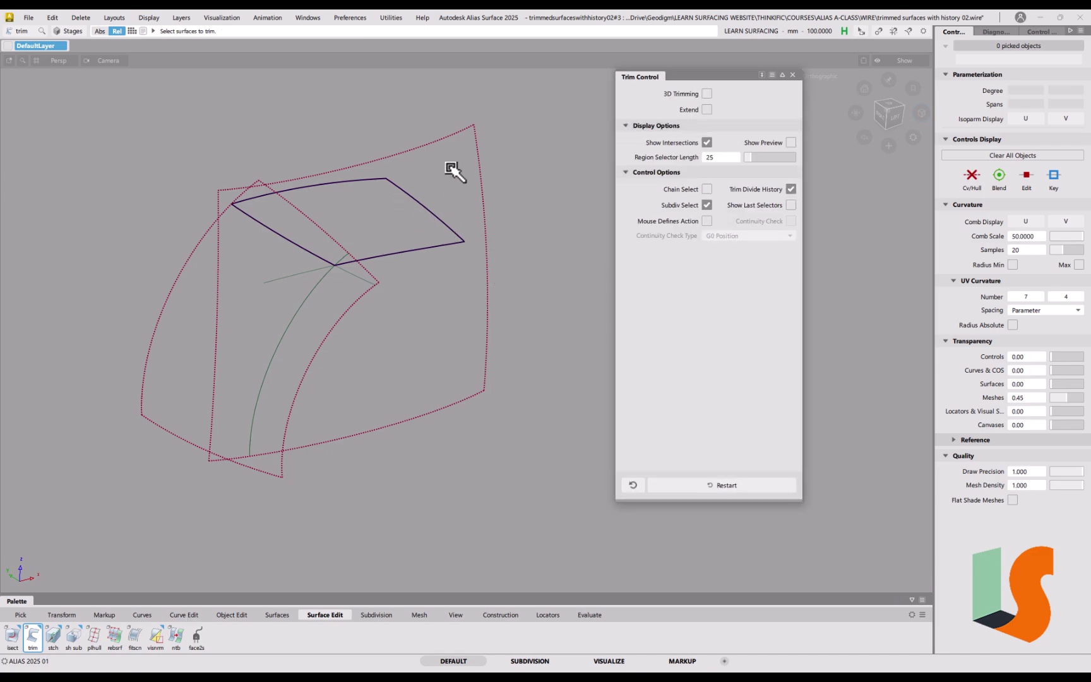
pyautogui.hotkey('shift', 'alt')
pyautogui.keyDown('ctrl'); pyautogui.keyDown('shift'); pyautogui.moveTo(474, 323); pyautogui.dragTo(524, 319); pyautogui.keyUp('shift'); pyautogui.keyUp('ctrl')
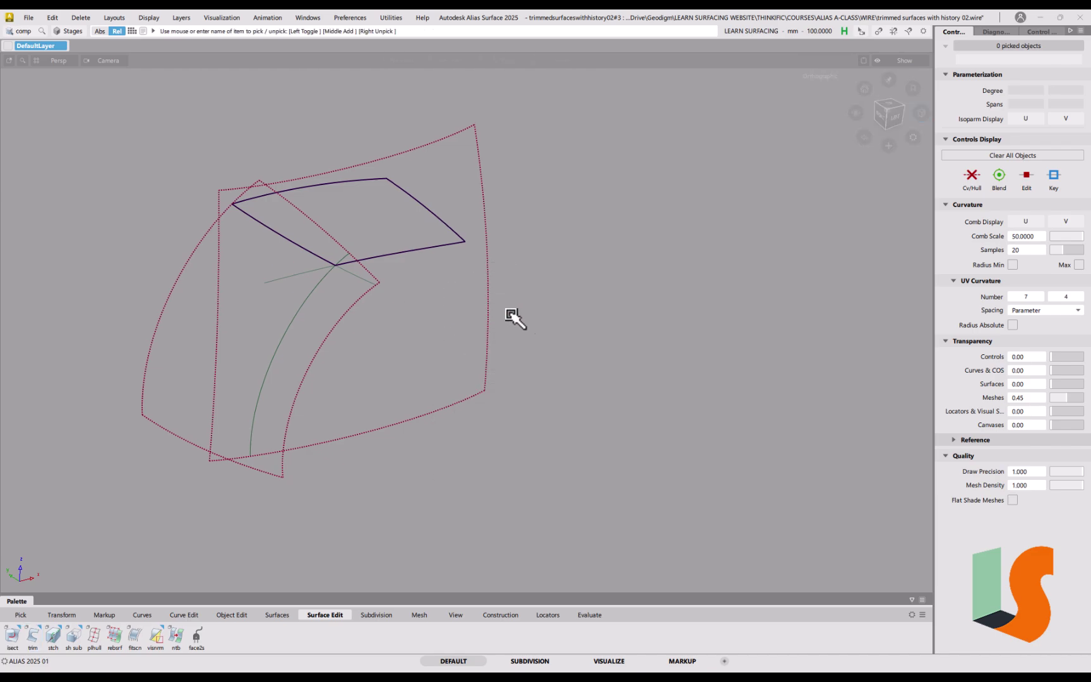
pyautogui.click(972, 175)
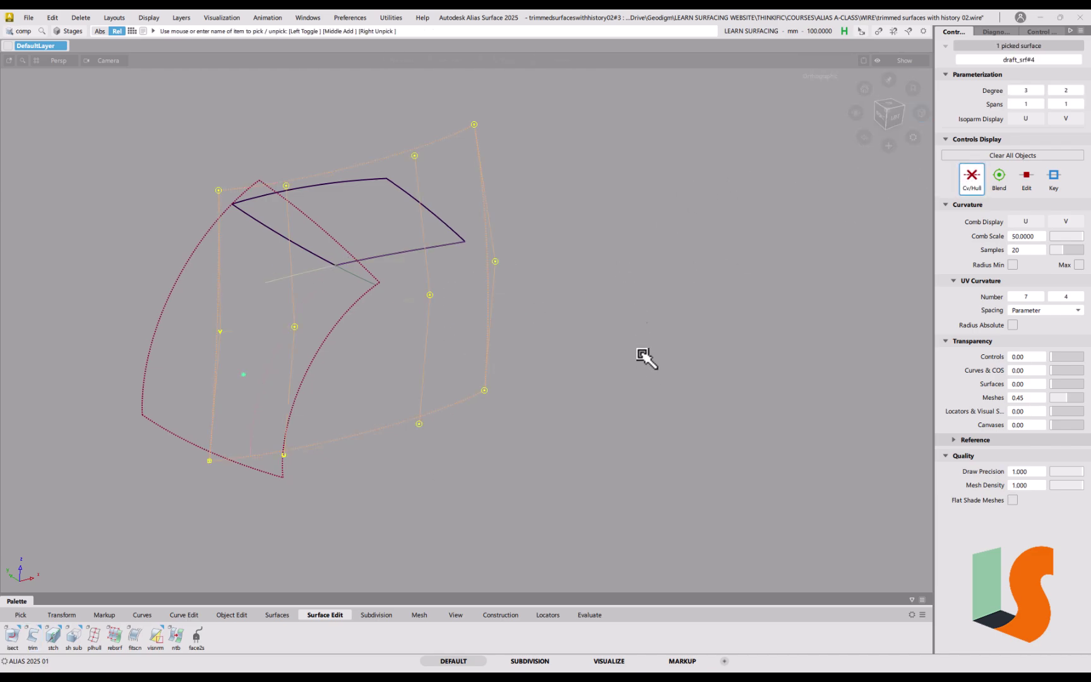
pyautogui.click(549, 265)
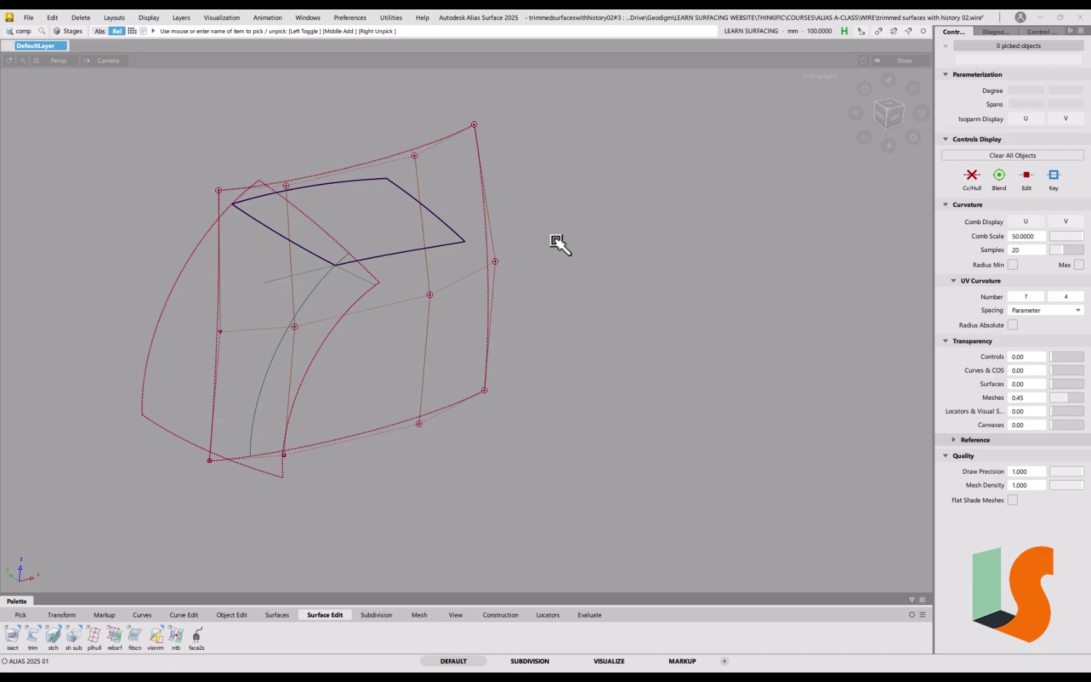
# Step: Try moving the three CVs along the side surface's far edge as an edge loop to test the history
pyautogui.press('space')
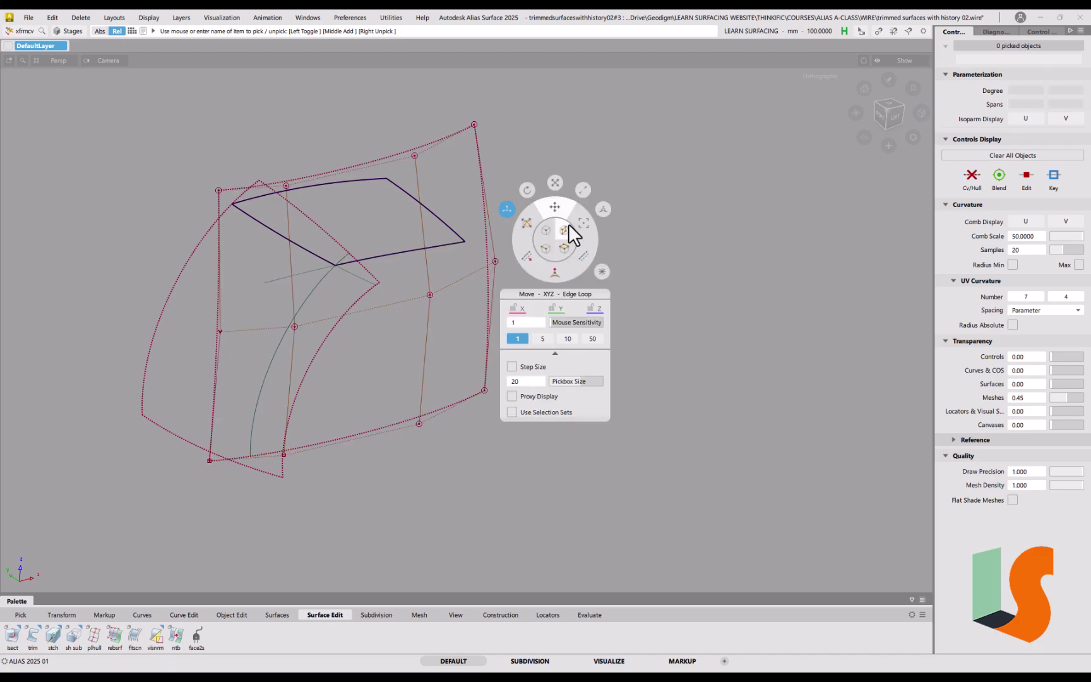
pyautogui.click(507, 209)
pyautogui.click(487, 213)
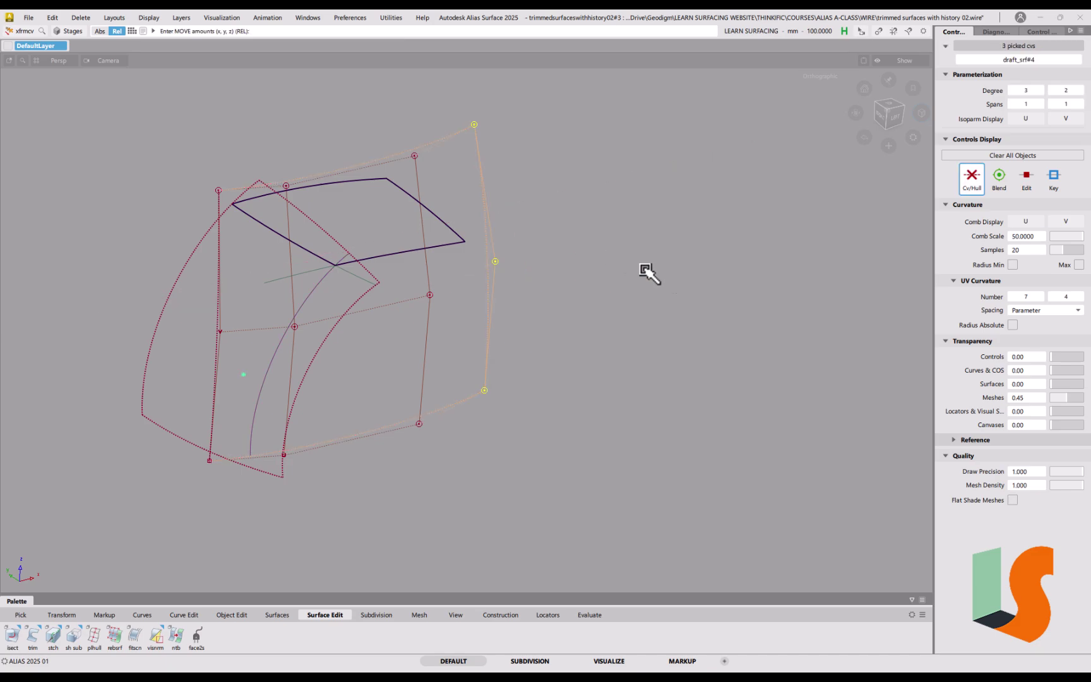
pyautogui.moveTo(718, 360)
pyautogui.mouseDown(button='middle')
pyautogui.moveTo(673, 327)
pyautogui.moveTo(702, 358)
pyautogui.mouseUp(button='middle')
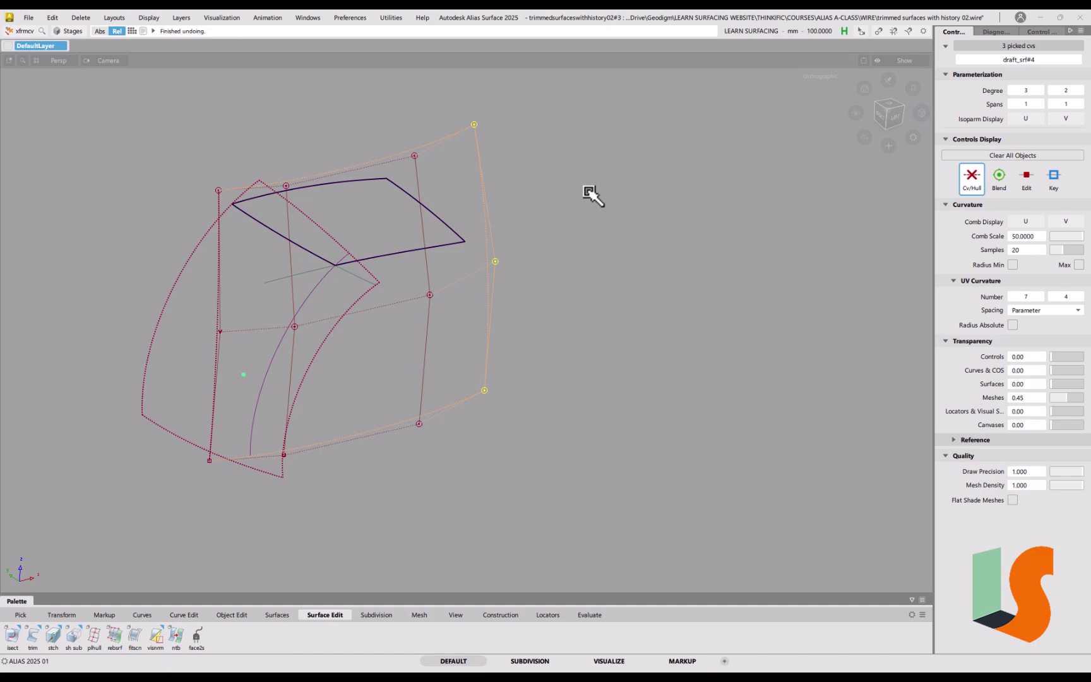
# Step: Select the large side surface in the Trim tool and examine where its curves-on-surface end
pyautogui.keyDown('alt'); pyautogui.keyDown('shift'); pyautogui.moveTo(530, 238); pyautogui.dragTo(565, 241, button='middle'); pyautogui.keyUp('shift'); pyautogui.keyUp('alt')
pyautogui.moveTo(616, 372); pyautogui.dragTo(531, 296)
pyautogui.keyDown('ctrl'); pyautogui.keyDown('shift'); pyautogui.moveTo(485, 334); pyautogui.dragTo(469, 347); pyautogui.keyUp('shift'); pyautogui.keyUp('ctrl')
pyautogui.moveTo(470, 362); pyautogui.dragTo(490, 455)
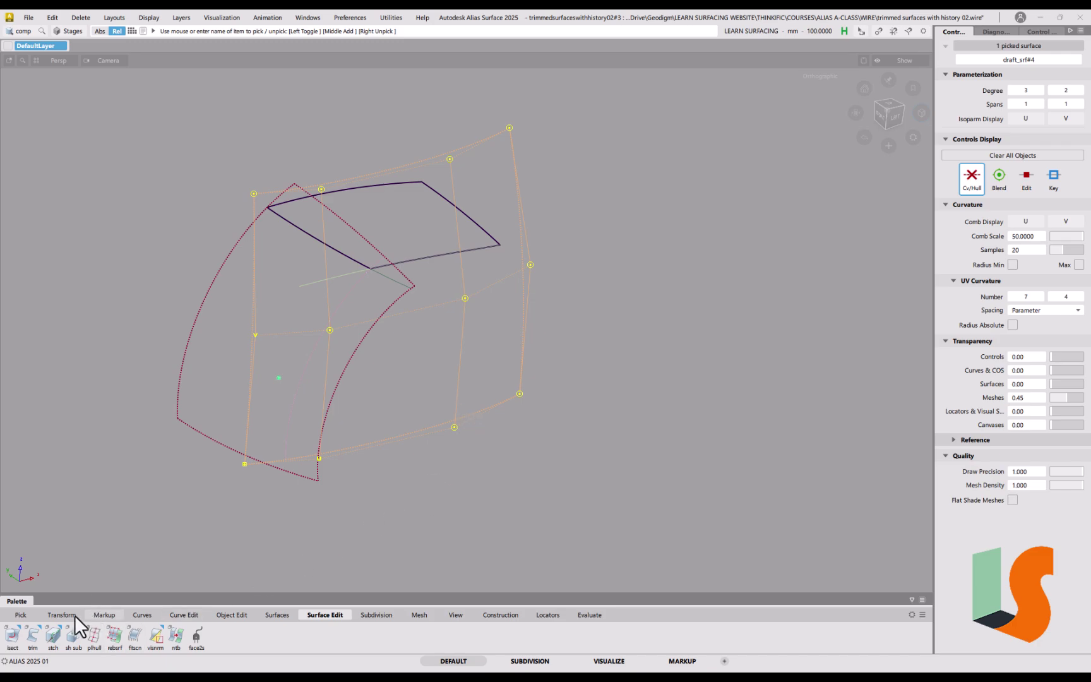
pyautogui.click(33, 636)
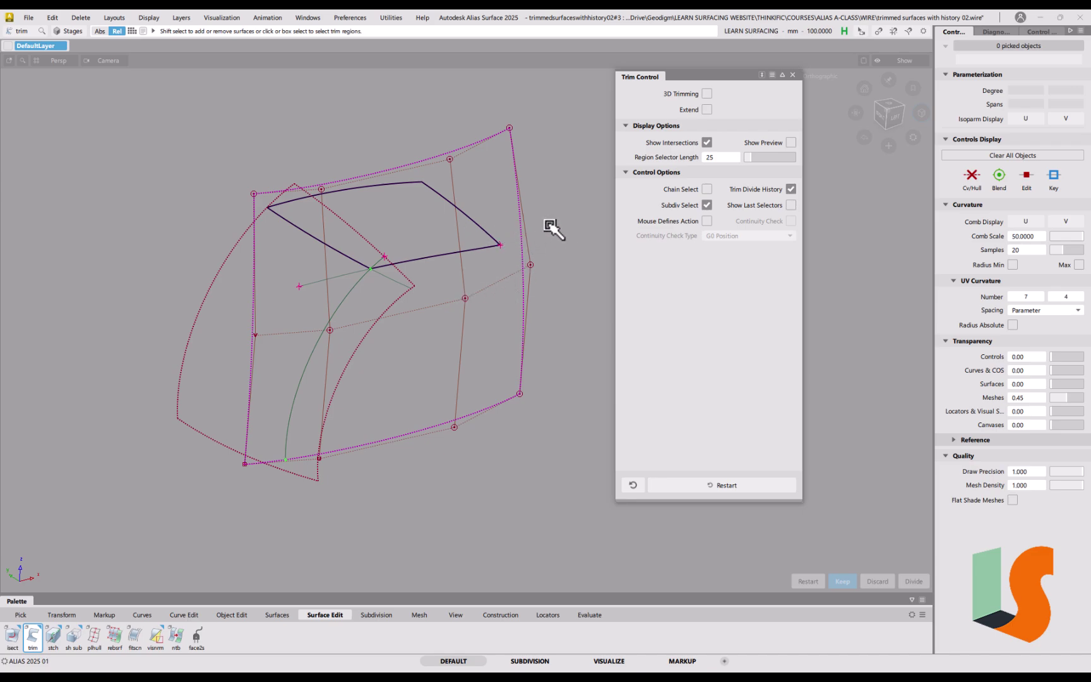
pyautogui.click(793, 74)
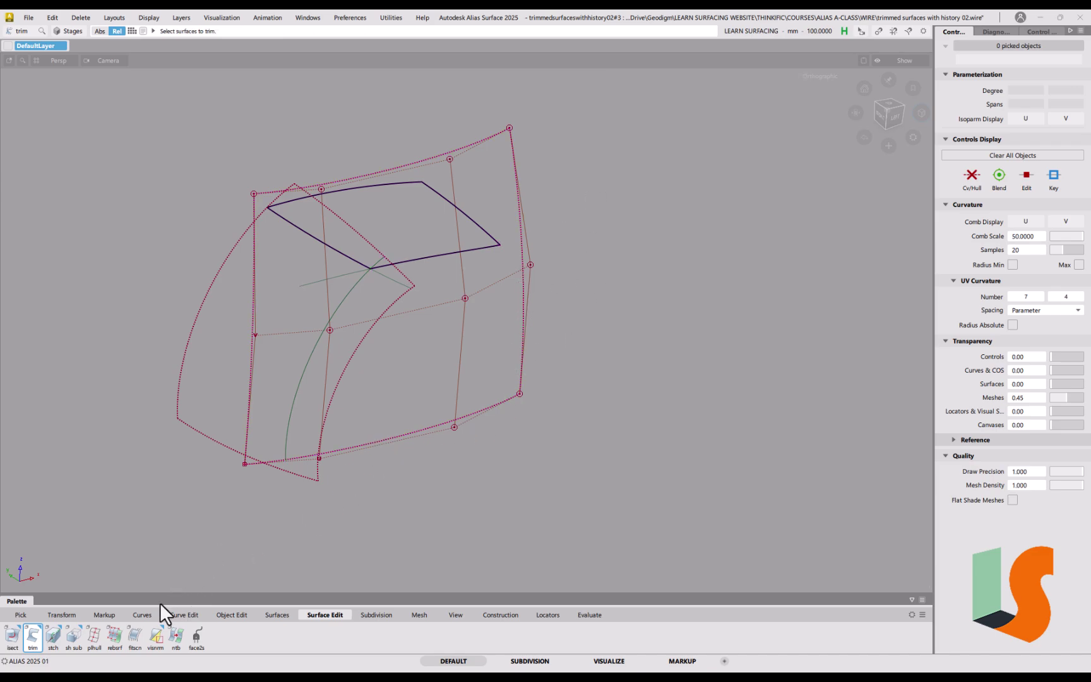
# Step: Draw a straight two-point CV curve from the far end of curve-on-surface draft_srf#4.cos2 outward past the surface's edge
pyautogui.click(139, 616)
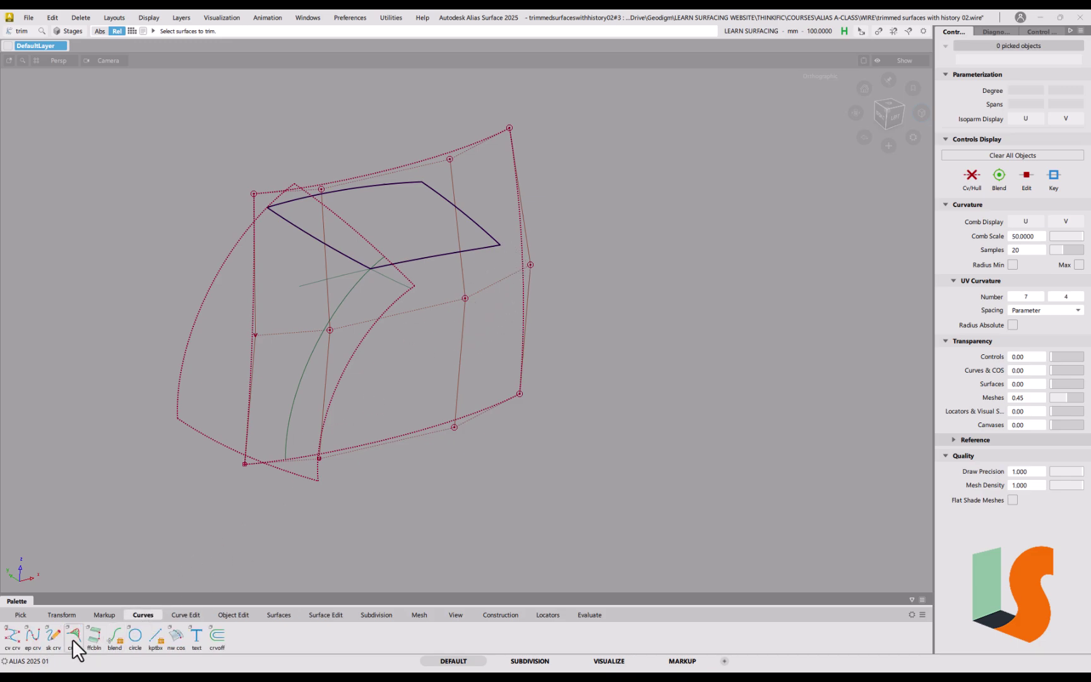
pyautogui.click(12, 639)
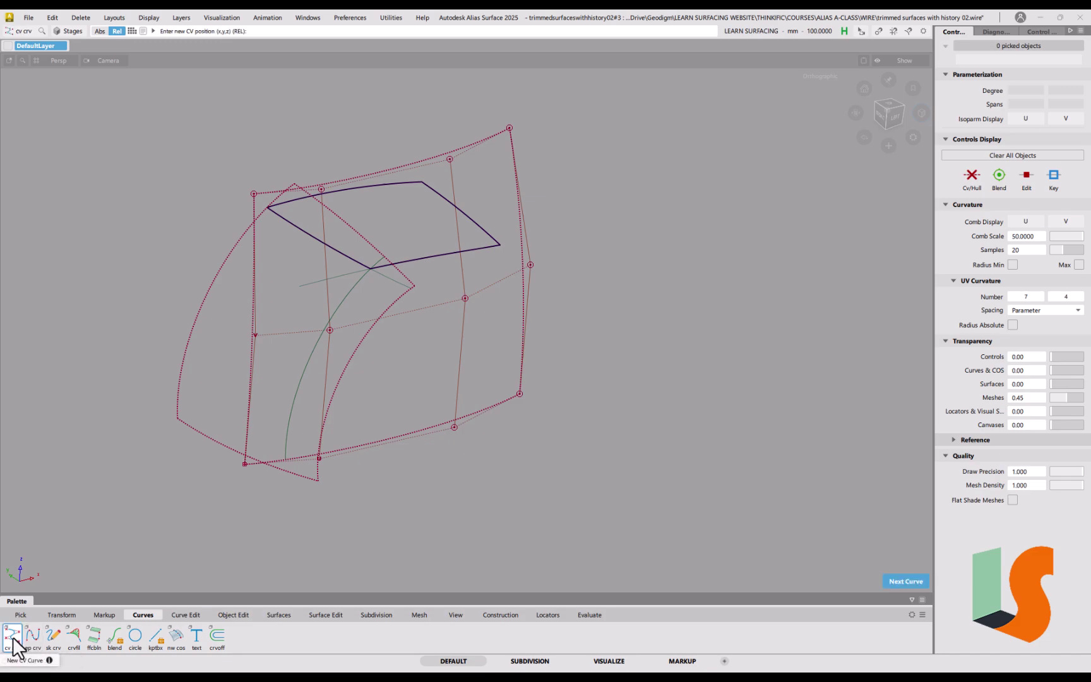
pyautogui.doubleClick(13, 639)
pyautogui.click(578, 505)
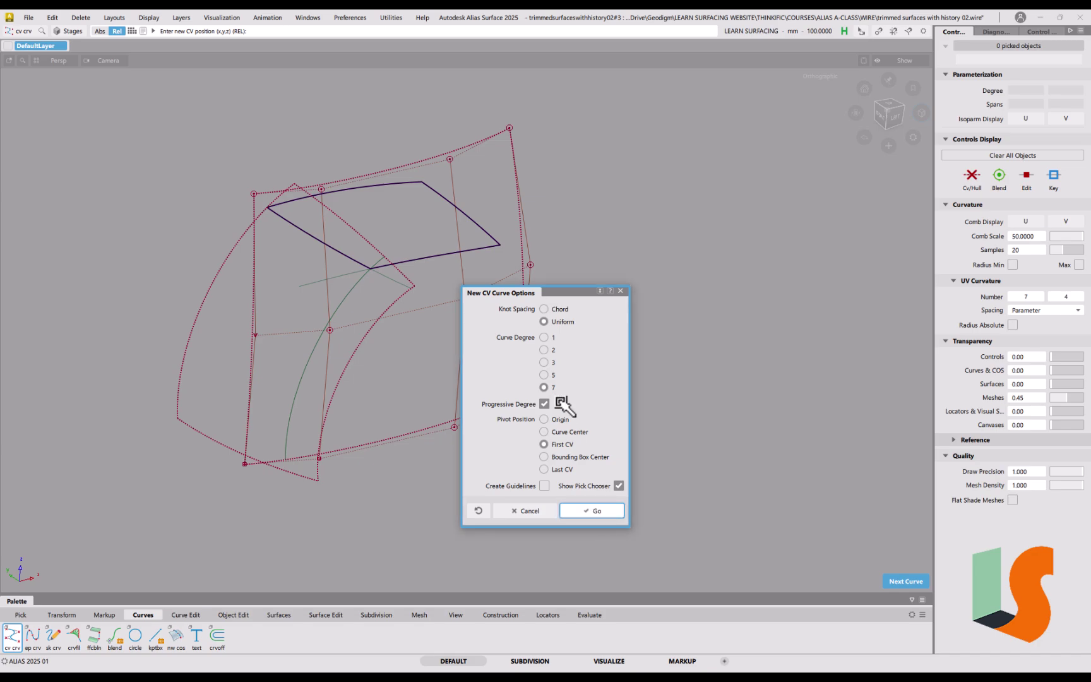
pyautogui.keyDown('ctrl'); pyautogui.click(487, 249); pyautogui.keyUp('ctrl')
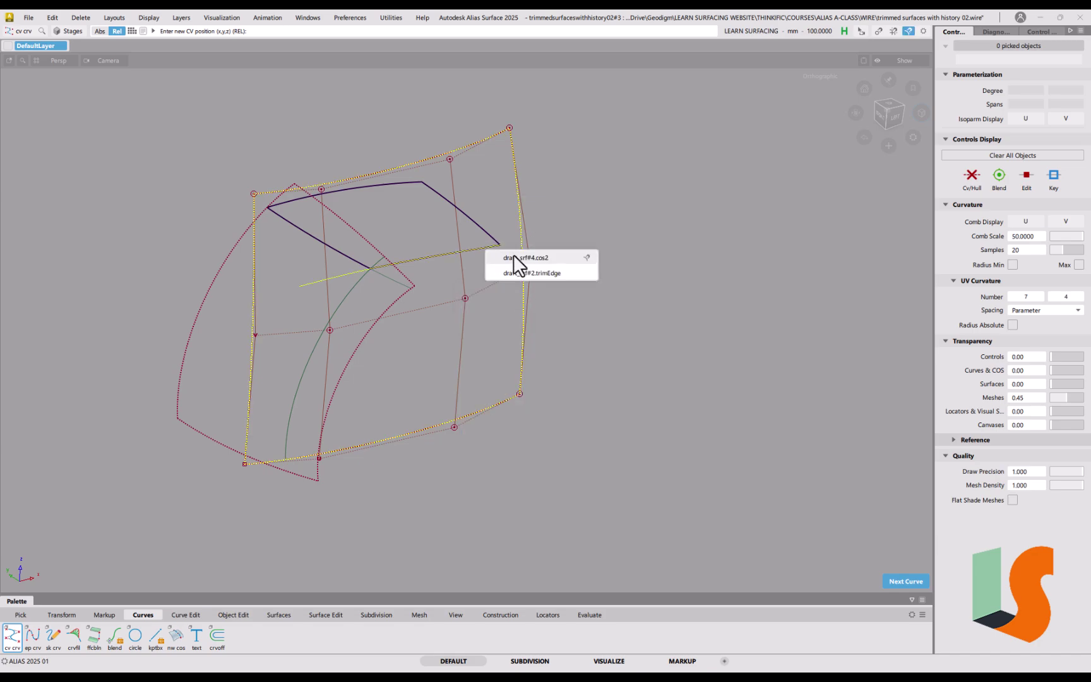
pyautogui.click(583, 256)
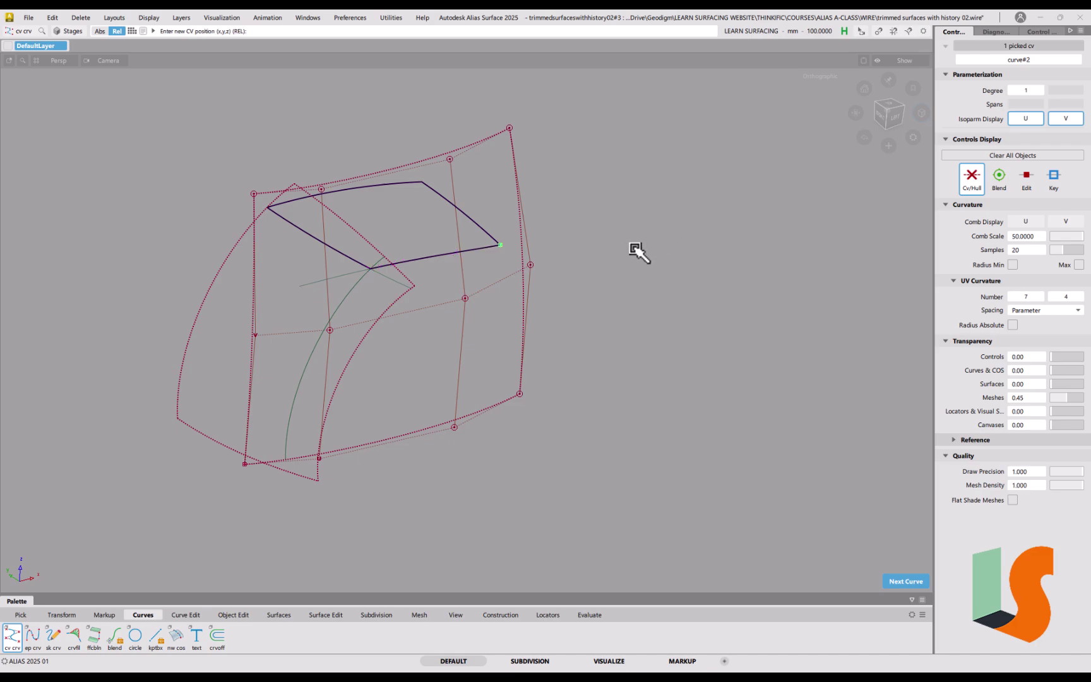
pyautogui.click(657, 203)
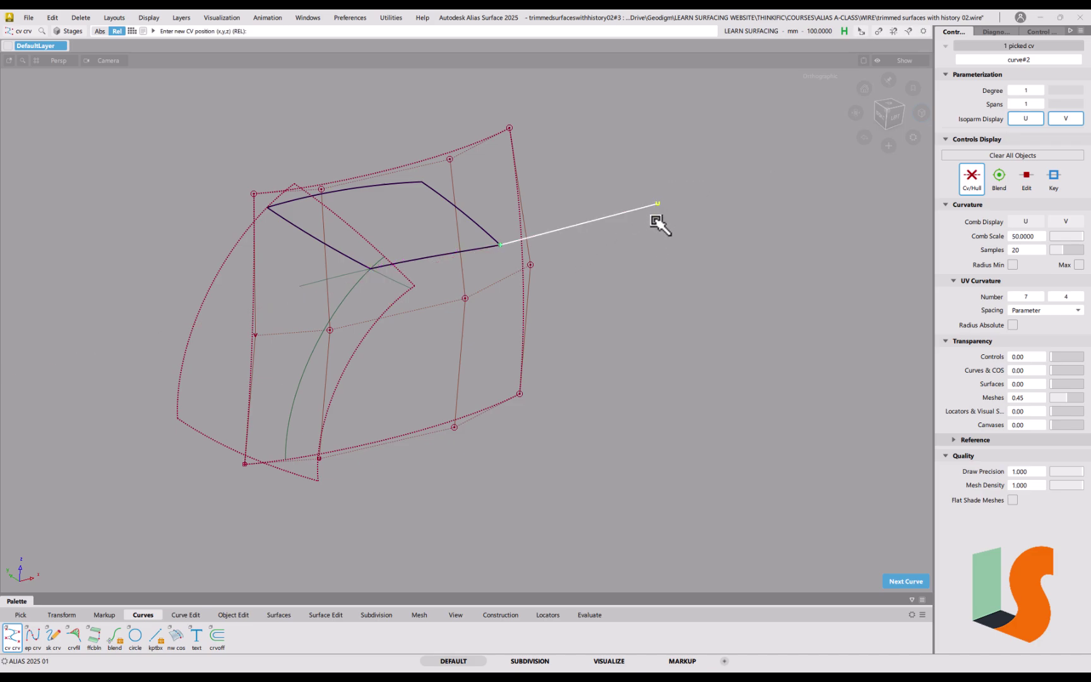
pyautogui.press('space')
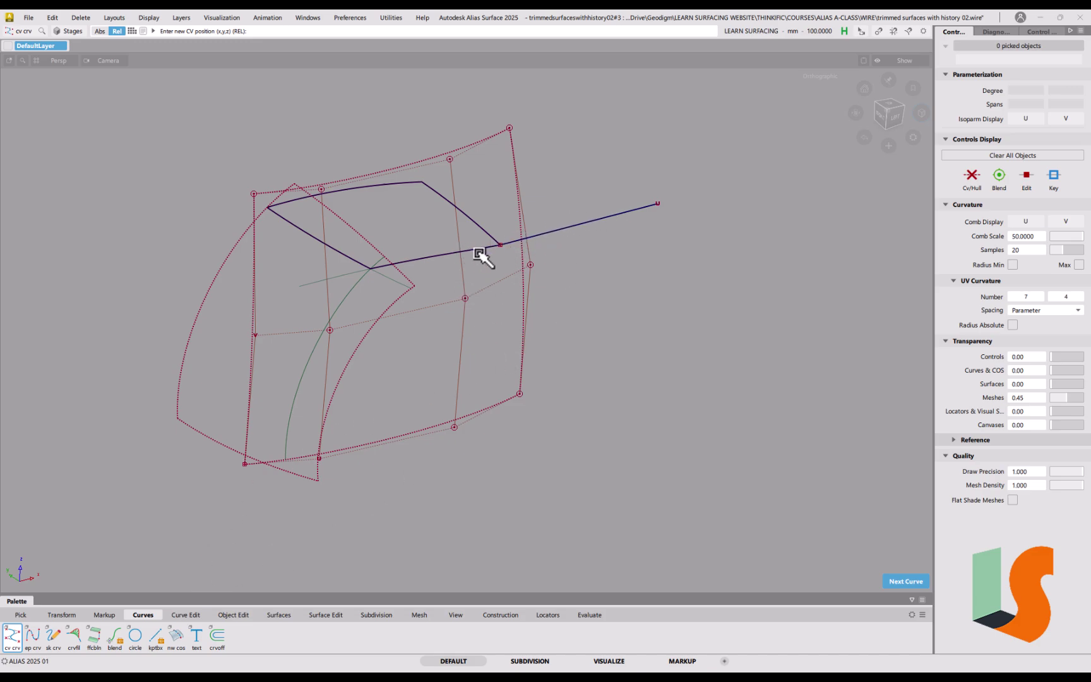
# Step: Align the new curve's start to the end of the top surface's intersection curve with G2 continuity and attach point 0.0000
pyautogui.click(232, 615)
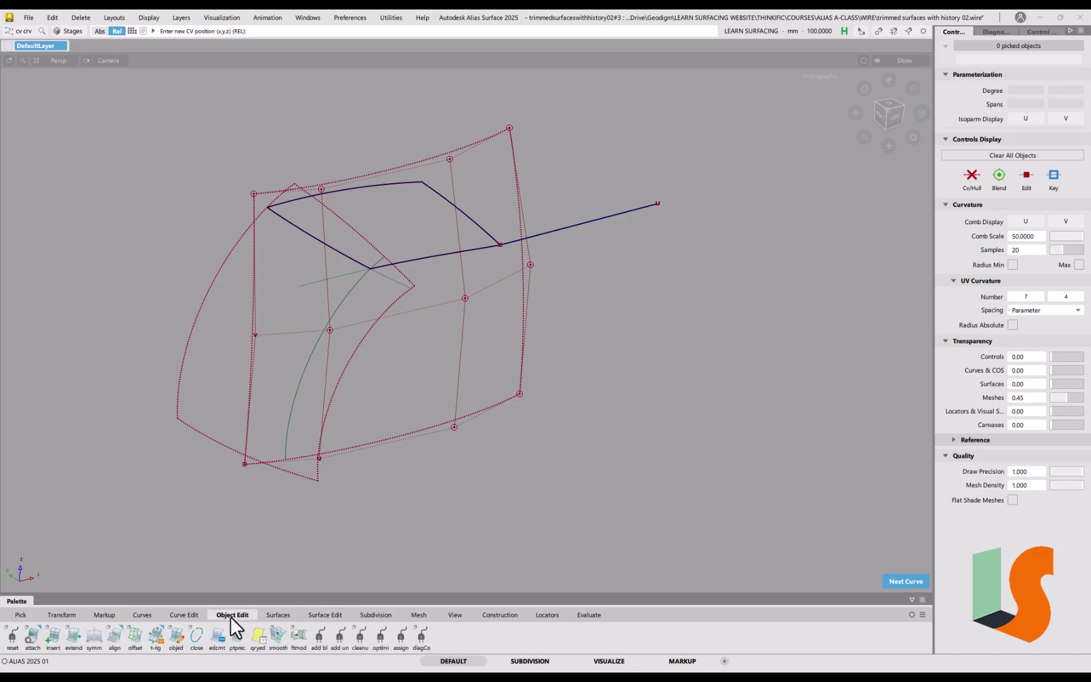
pyautogui.click(114, 638)
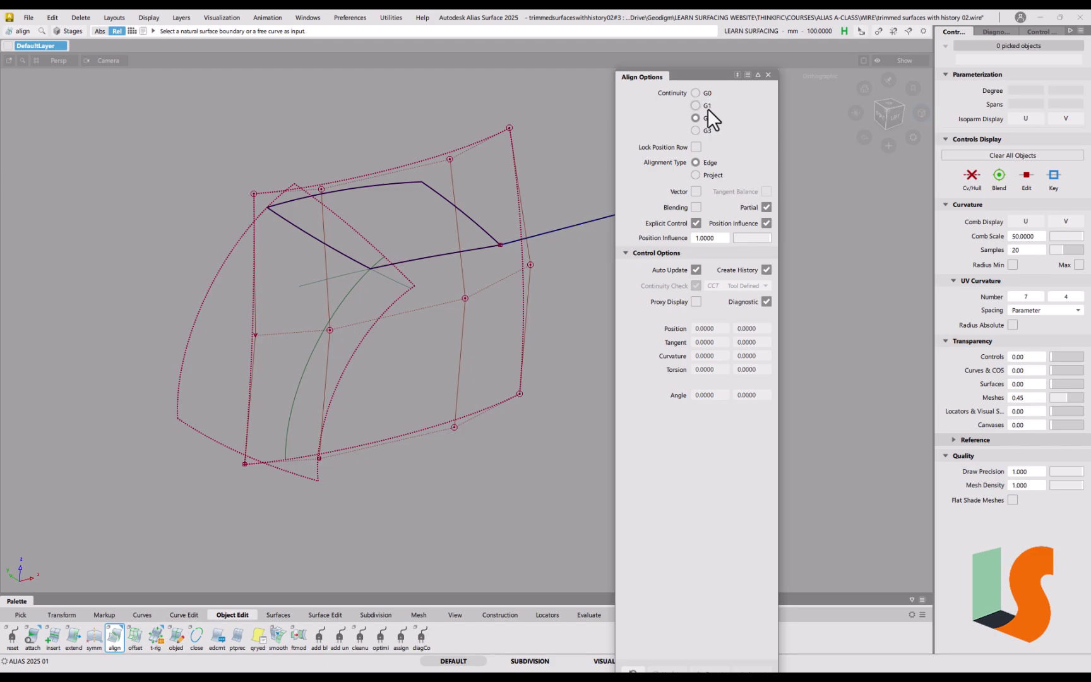
pyautogui.click(514, 243)
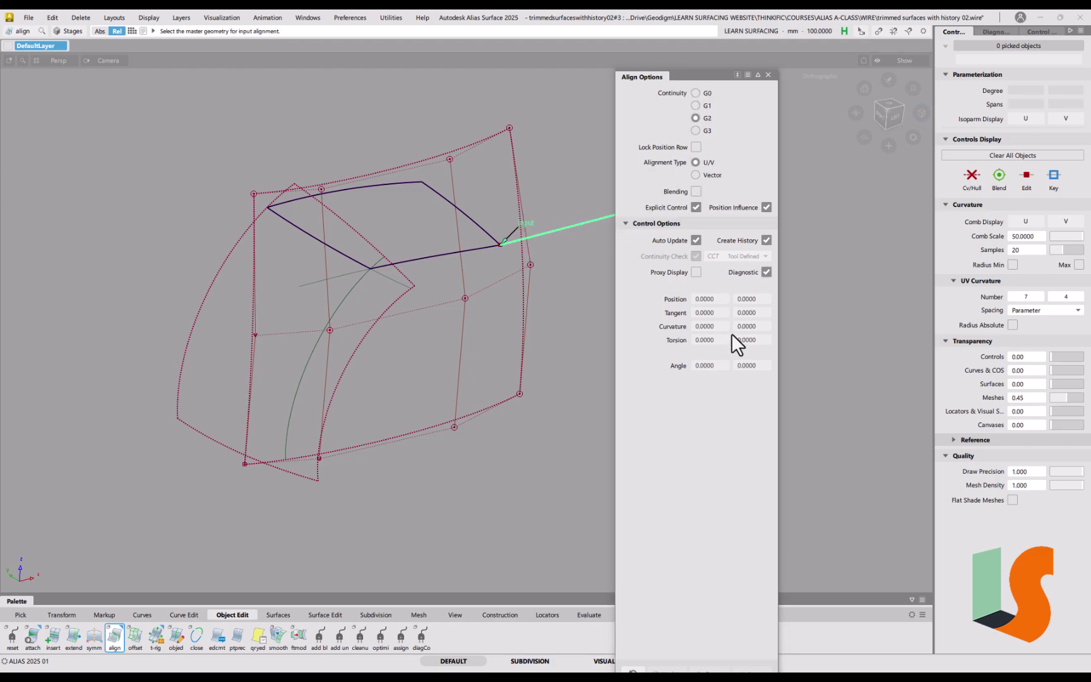
pyautogui.click(492, 249)
pyautogui.click(524, 256)
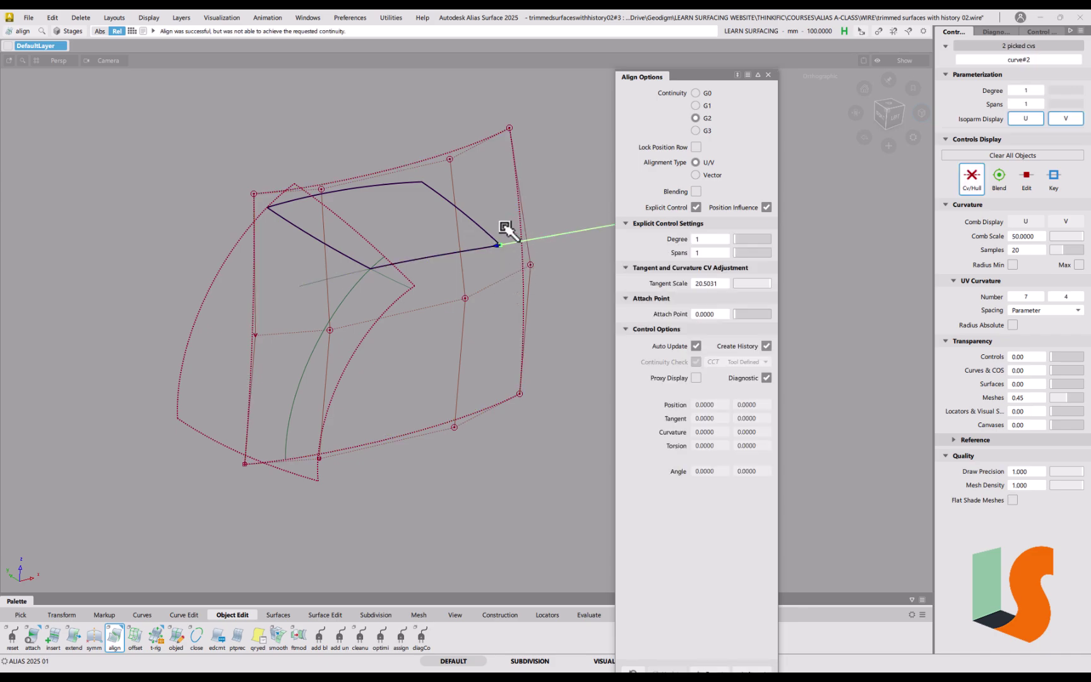
pyautogui.click(497, 249)
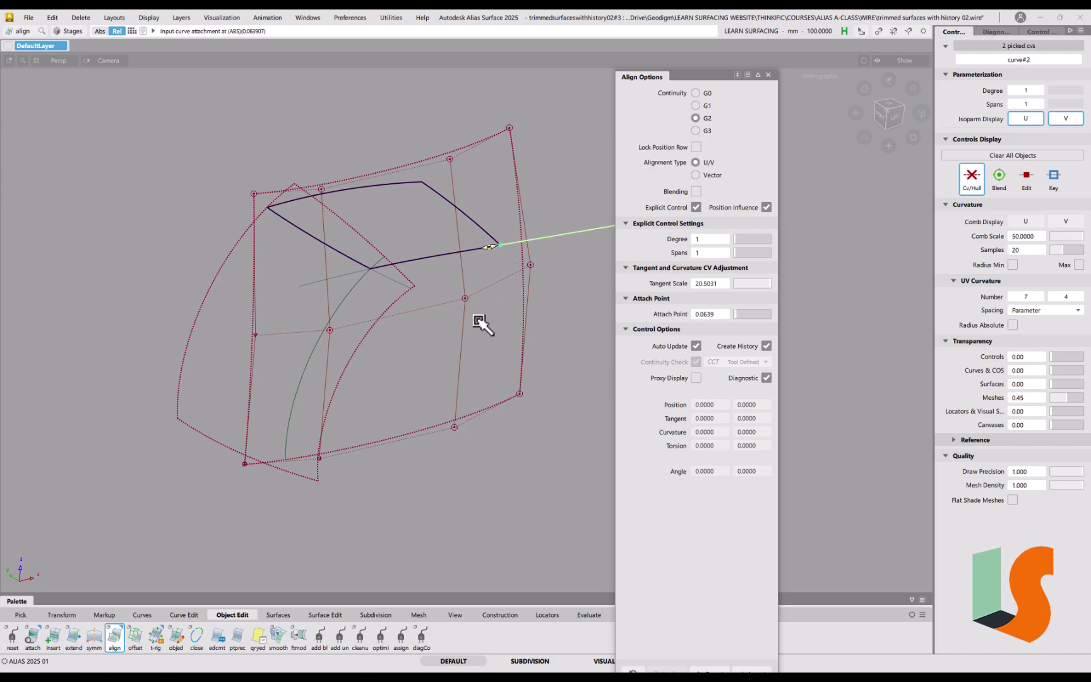
pyautogui.moveTo(486, 251); pyautogui.dragTo(541, 228)
# Step: Raise the aligned curve's explicit degree to 2 and set its curvature scale to about 21.42
pyautogui.click(738, 240)
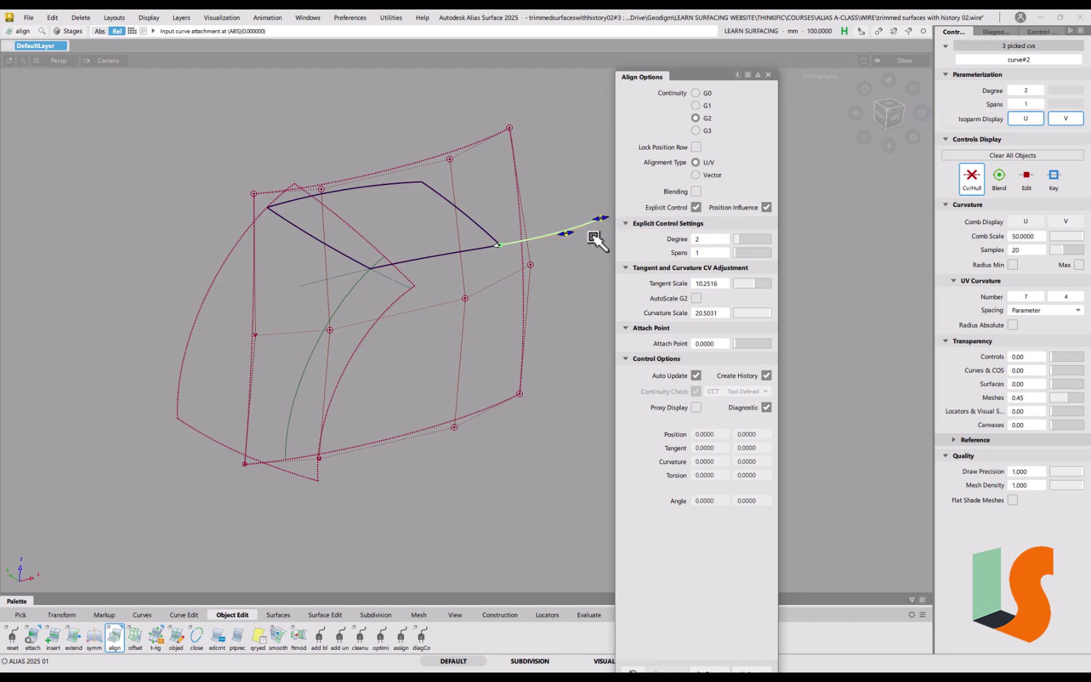
pyautogui.moveTo(605, 222); pyautogui.dragTo(611, 221)
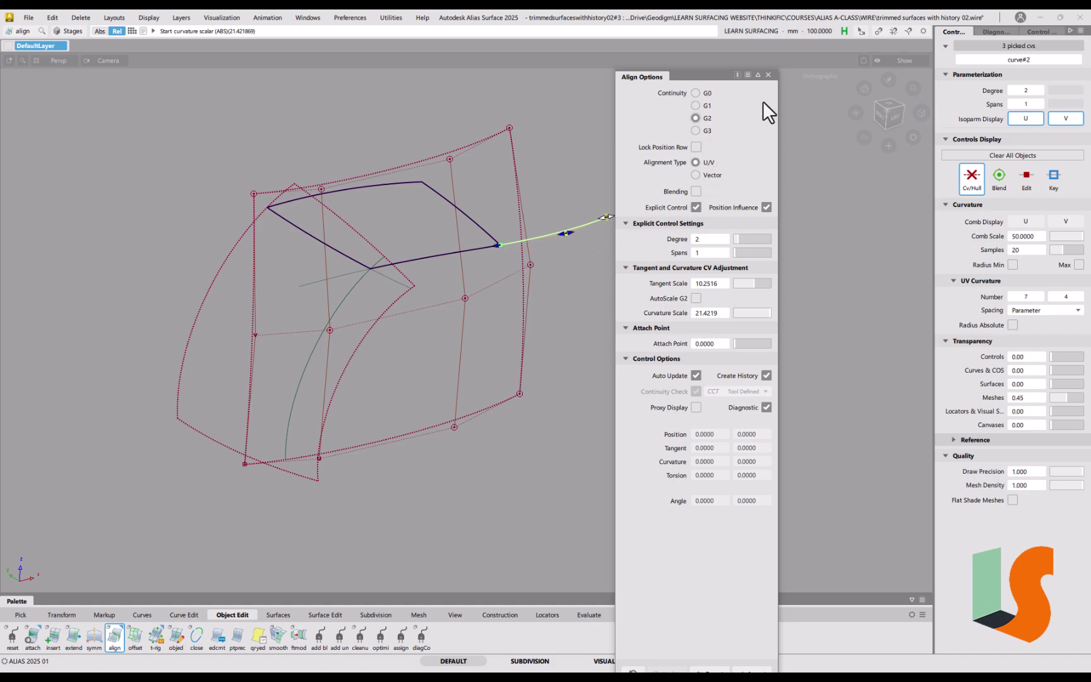
pyautogui.click(766, 75)
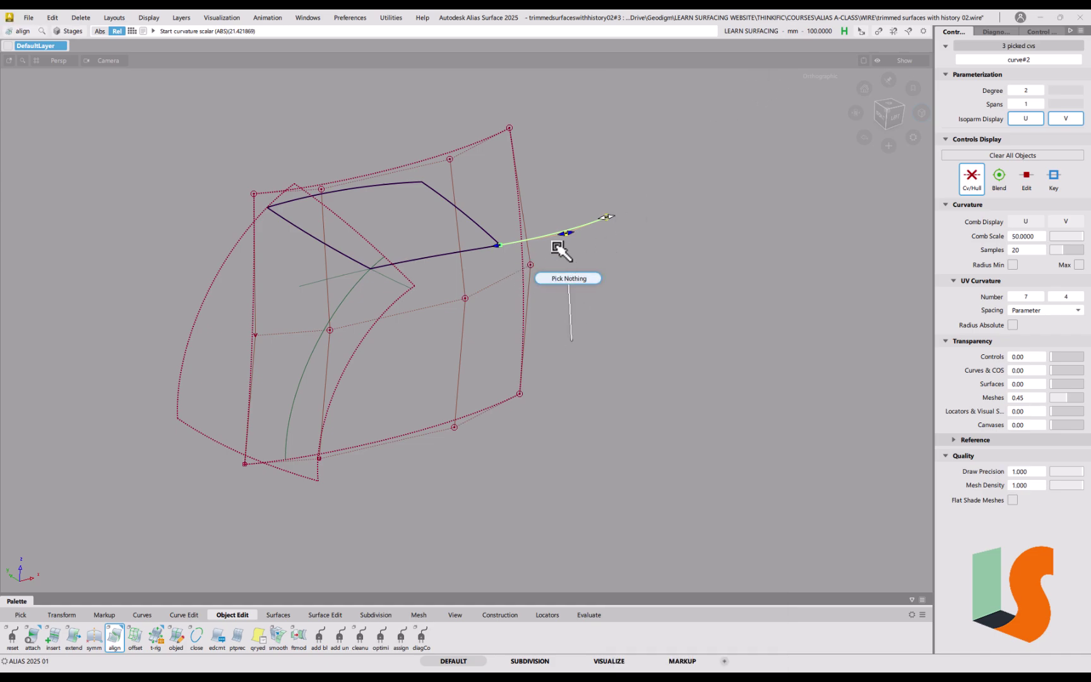
# Step: Trim the large side surface with 3D Trimming enabled, projecting along the normal, and keep the region below the curves
pyautogui.keyDown('alt'); pyautogui.keyDown('shift'); pyautogui.moveTo(519, 250); pyautogui.dragTo(626, 324); pyautogui.keyUp('shift'); pyautogui.keyUp('alt')
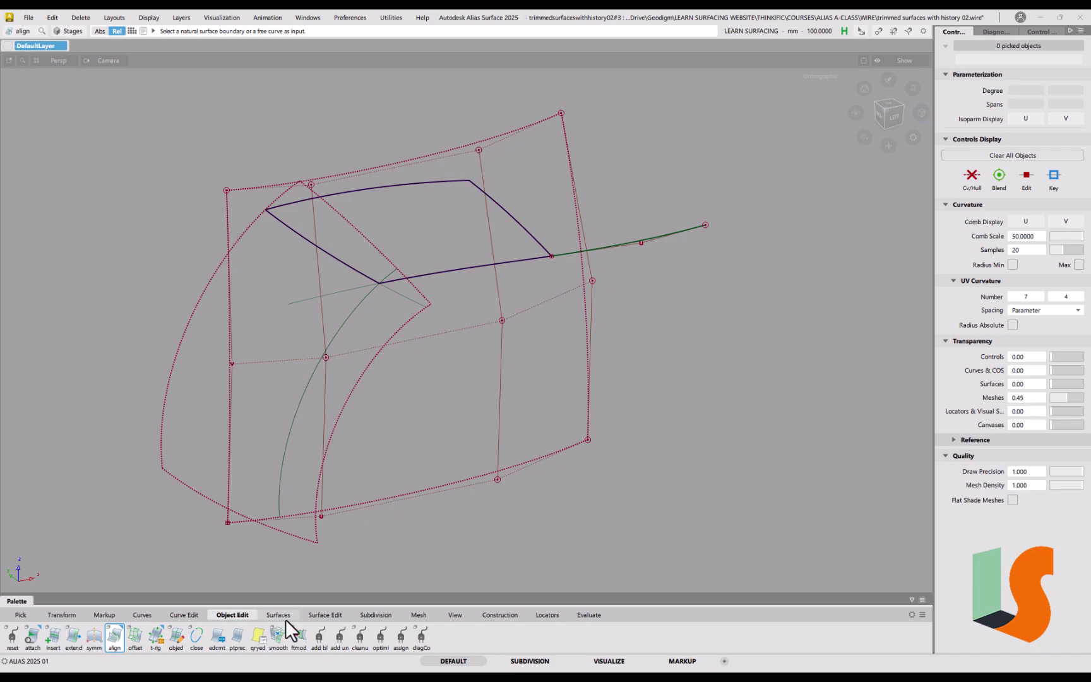
pyautogui.click(322, 614)
pyautogui.click(32, 636)
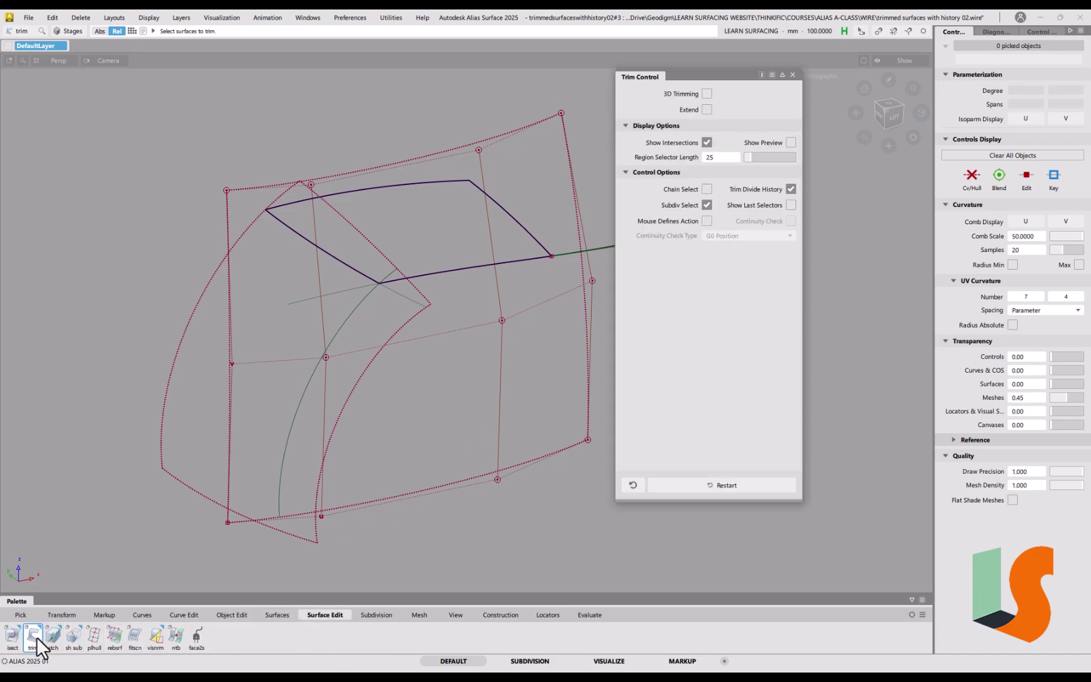
pyautogui.click(706, 93)
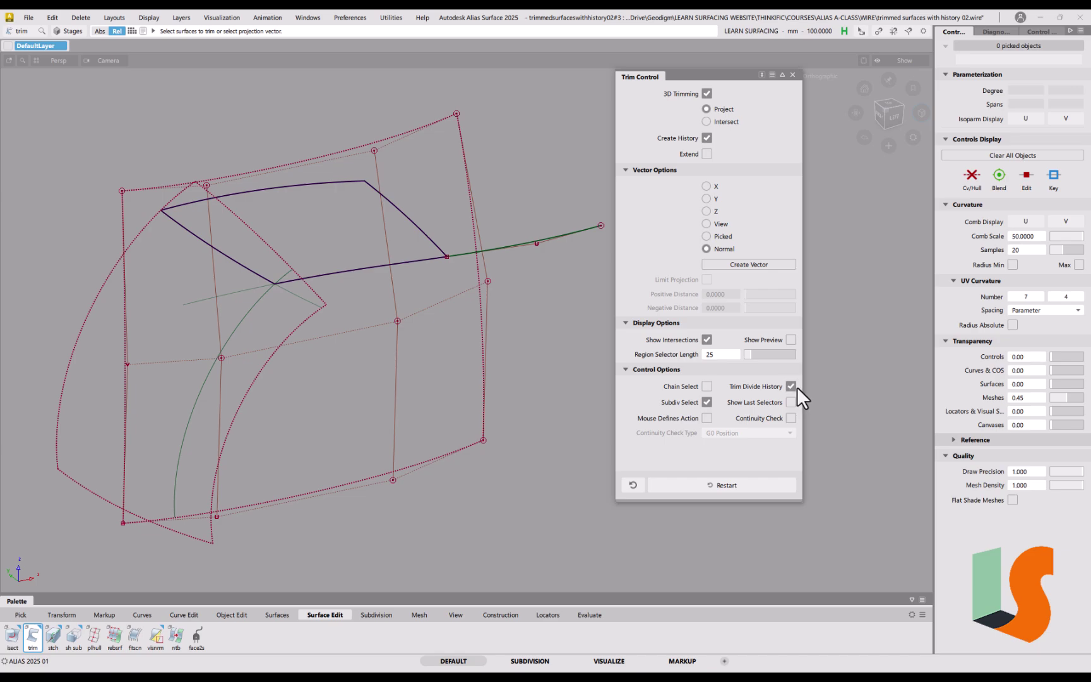
pyautogui.click(468, 448)
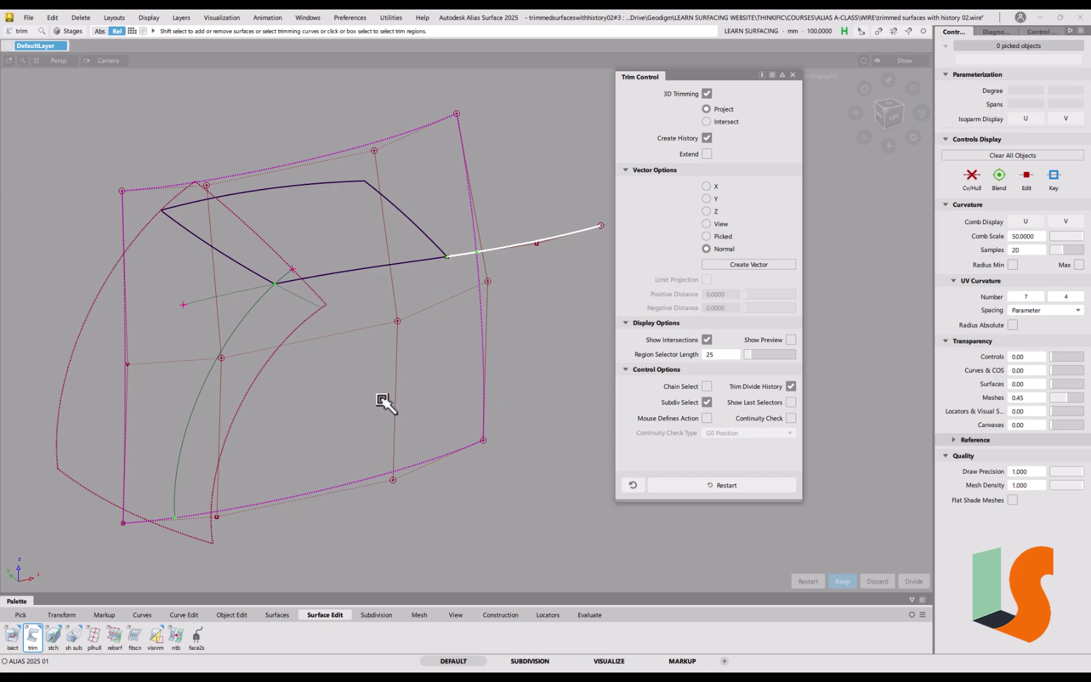
pyautogui.click(409, 394)
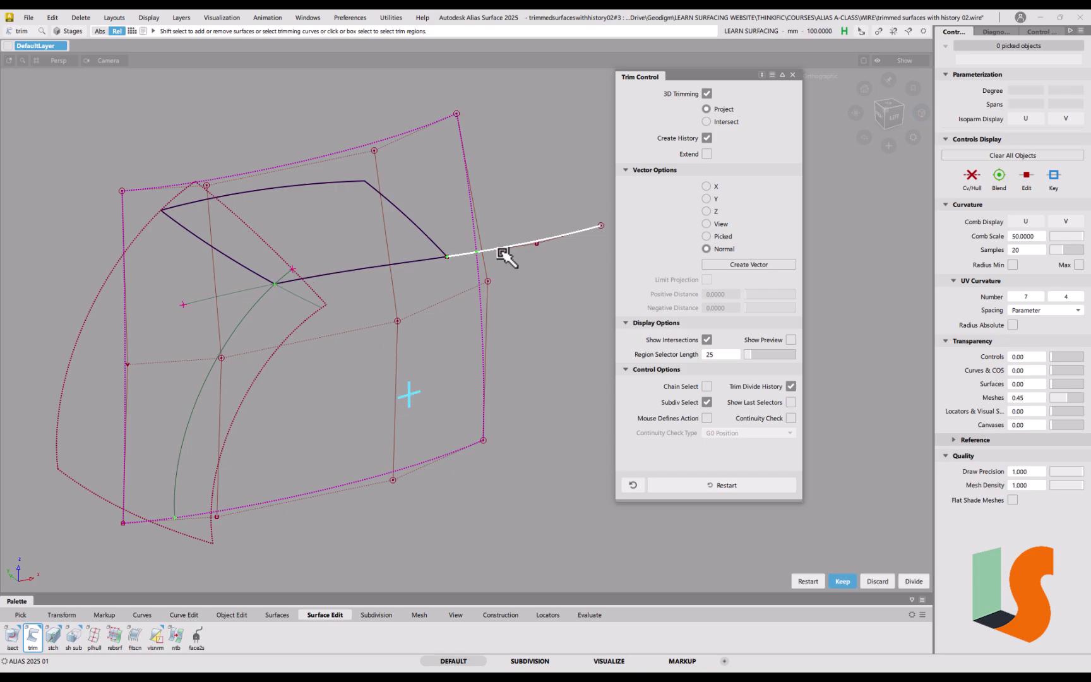
pyautogui.press('Return')
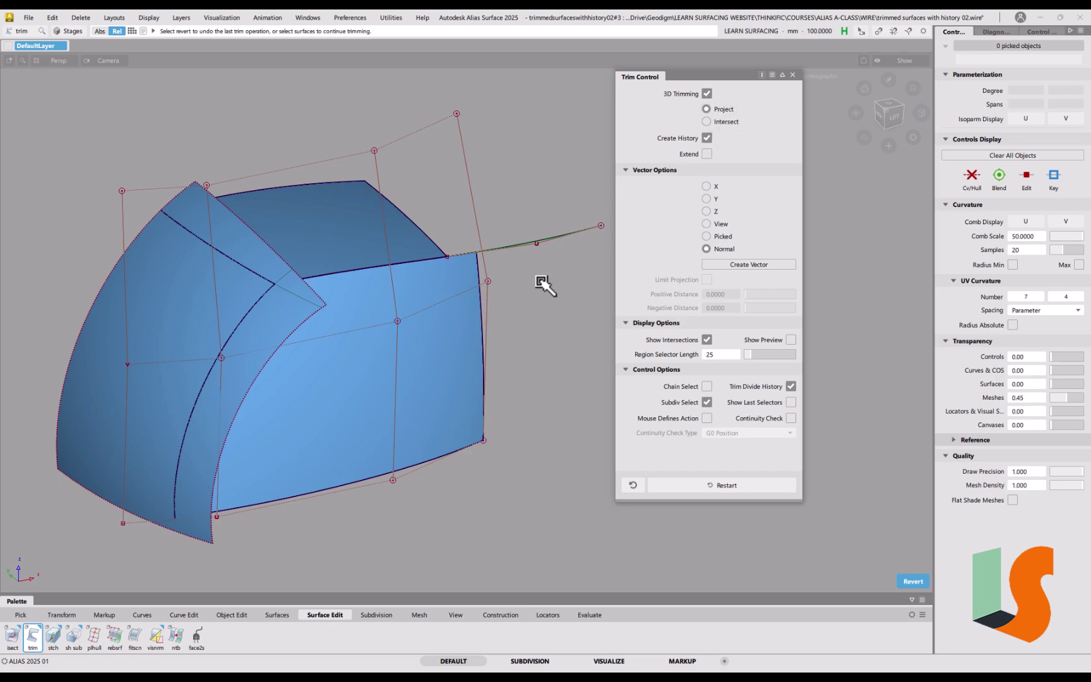
pyautogui.press('space')
pyautogui.hotkey('ctrl', '5')
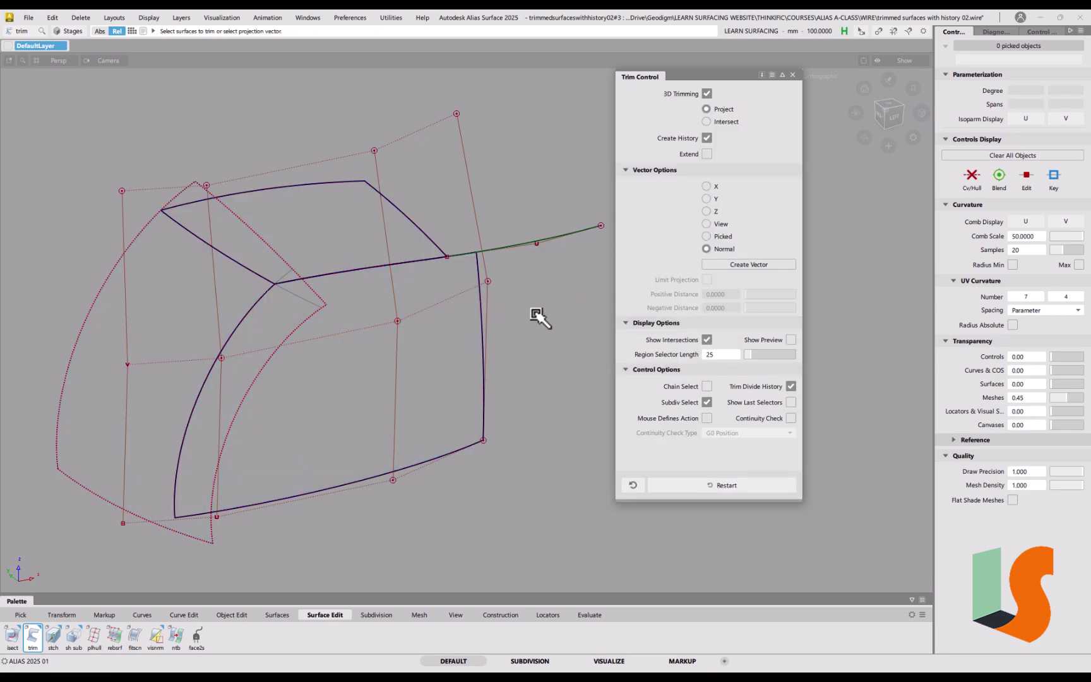
# Step: Move the row of CVs at the side surface's far end inward with the Transform CV tool
pyautogui.press('t')
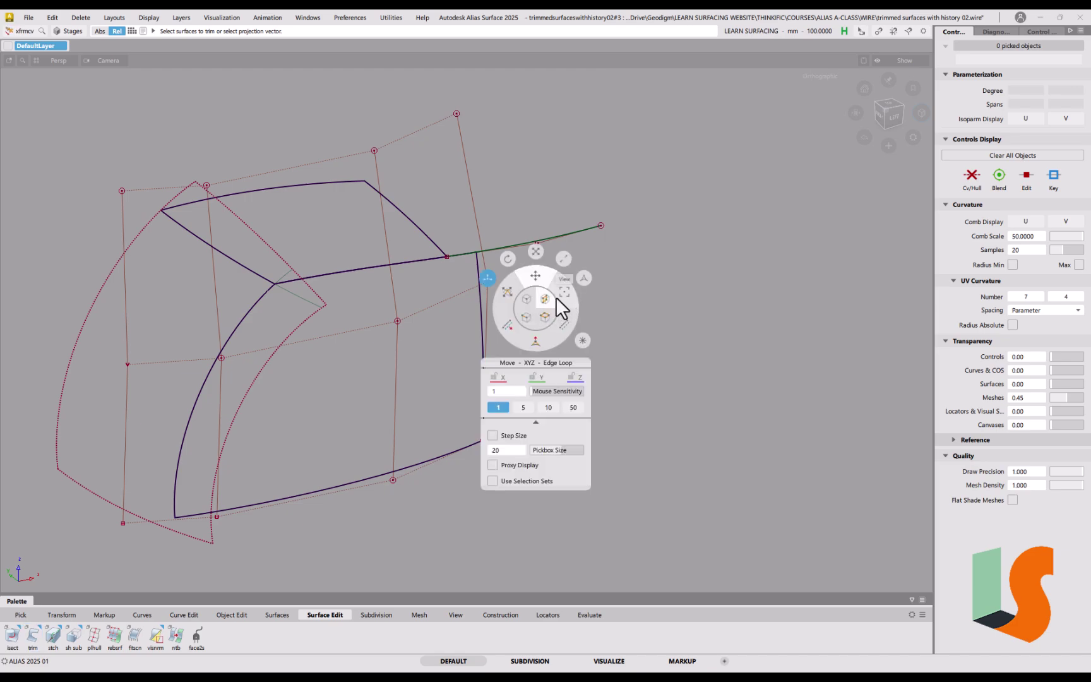
pyautogui.click(506, 290)
pyautogui.click(485, 267)
pyautogui.moveTo(536, 292)
pyautogui.mouseDown(button='middle')
pyautogui.moveTo(616, 323)
pyautogui.moveTo(574, 288)
pyautogui.moveTo(594, 319)
pyautogui.mouseUp(button='middle')
pyautogui.moveTo(657, 337); pyautogui.dragTo(644, 339, button='middle')
pyautogui.moveTo(613, 346); pyautogui.dragTo(562, 329)
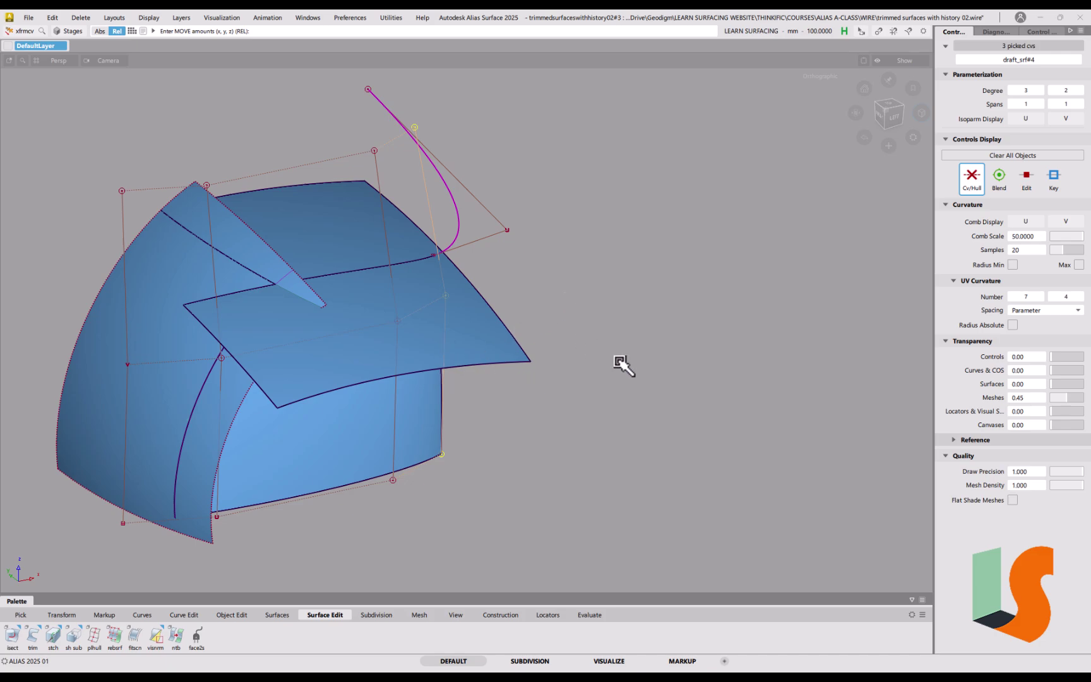
# Step: Extend the side surface's far edge by about 16.59 mm and move its end CVs back outward
pyautogui.keyDown('ctrl'); pyautogui.keyDown('shift'); pyautogui.moveTo(601, 398); pyautogui.dragTo(587, 379); pyautogui.keyUp('shift'); pyautogui.keyUp('ctrl')
pyautogui.click(440, 395)
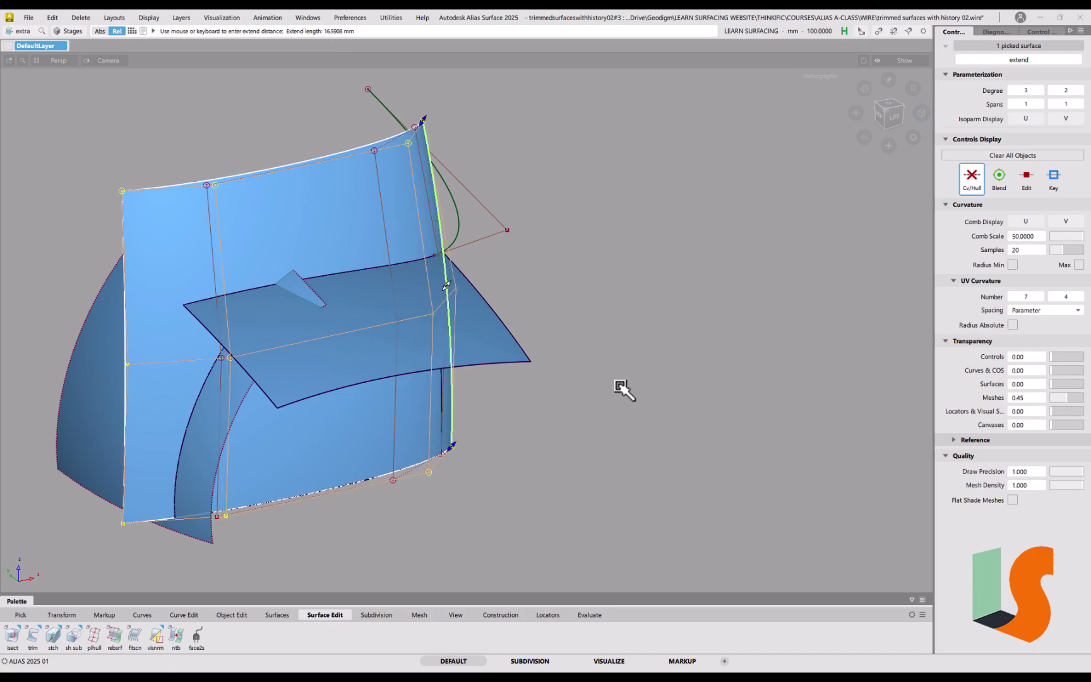
pyautogui.keyDown('alt'); pyautogui.keyDown('shift'); pyautogui.moveTo(557, 304); pyautogui.dragTo(519, 309); pyautogui.keyUp('shift'); pyautogui.keyUp('alt')
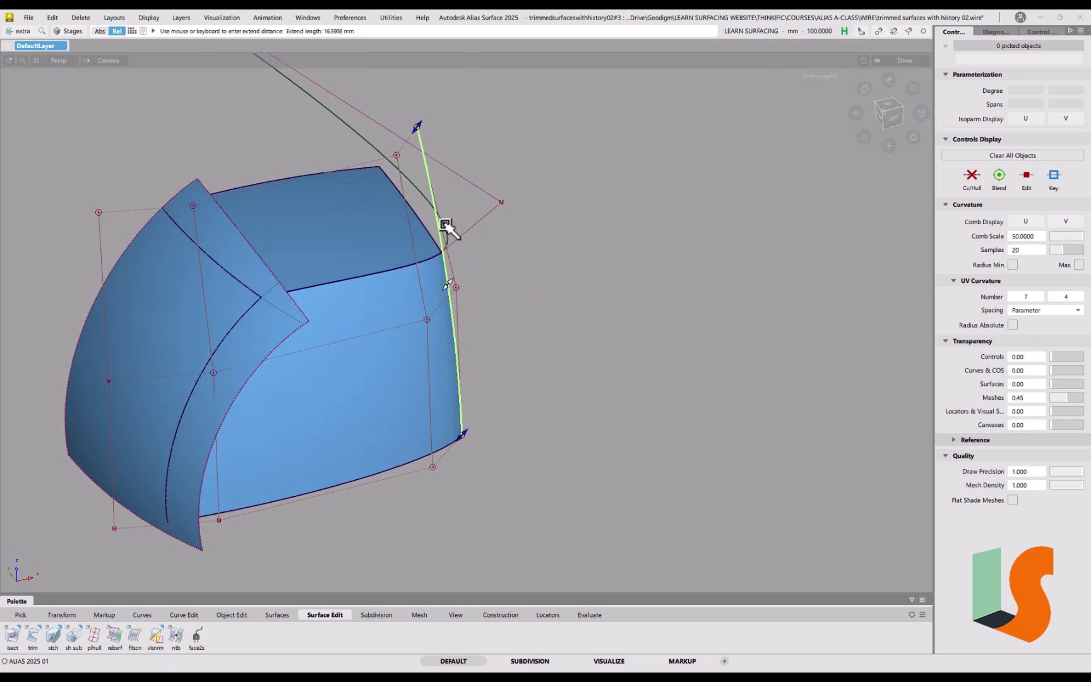
pyautogui.keyDown('ctrl'); pyautogui.keyDown('shift'); pyautogui.moveTo(565, 354); pyautogui.dragTo(594, 380); pyautogui.keyUp('shift'); pyautogui.keyUp('ctrl')
pyautogui.click(455, 274)
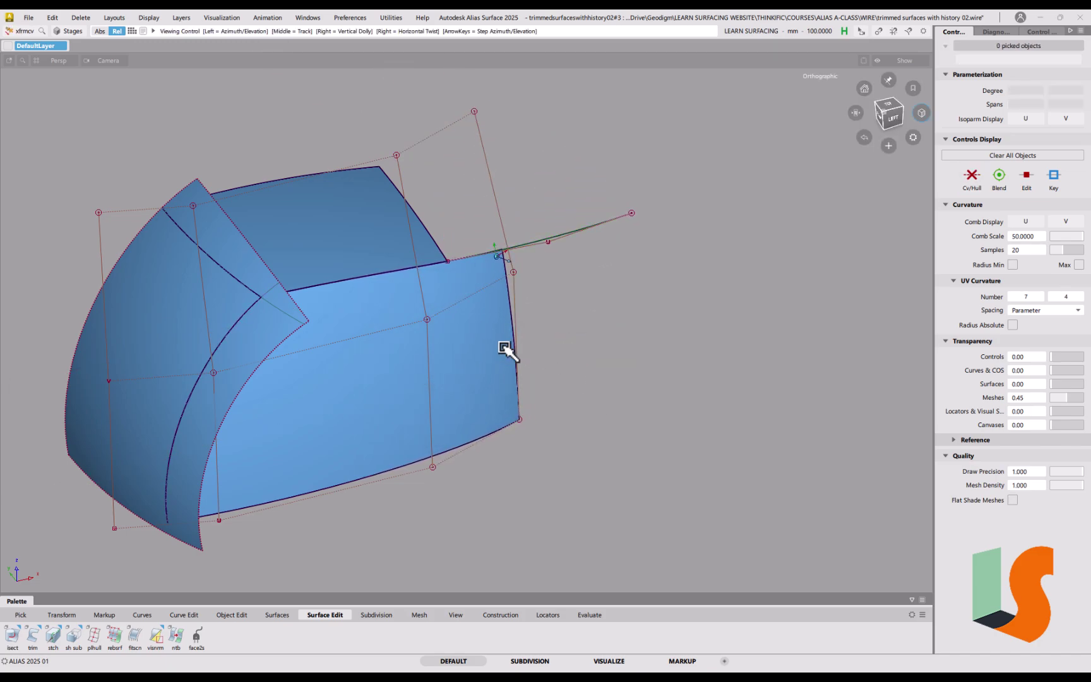
# Step: Turn off the CV and hull display of the aligned extension curve (curve#2) and clear the selection
pyautogui.keyDown('alt'); pyautogui.keyDown('shift'); pyautogui.moveTo(422, 342); pyautogui.dragTo(499, 339, button='middle'); pyautogui.keyUp('shift'); pyautogui.keyUp('alt')
pyautogui.keyDown('alt'); pyautogui.keyDown('shift'); pyautogui.moveTo(499, 339); pyautogui.dragTo(519, 313); pyautogui.keyUp('shift'); pyautogui.keyUp('alt')
pyautogui.keyDown('ctrl'); pyautogui.keyDown('shift'); pyautogui.moveTo(666, 288); pyautogui.dragTo(686, 300); pyautogui.keyUp('shift'); pyautogui.keyUp('ctrl')
pyautogui.moveTo(651, 221); pyautogui.dragTo(644, 255)
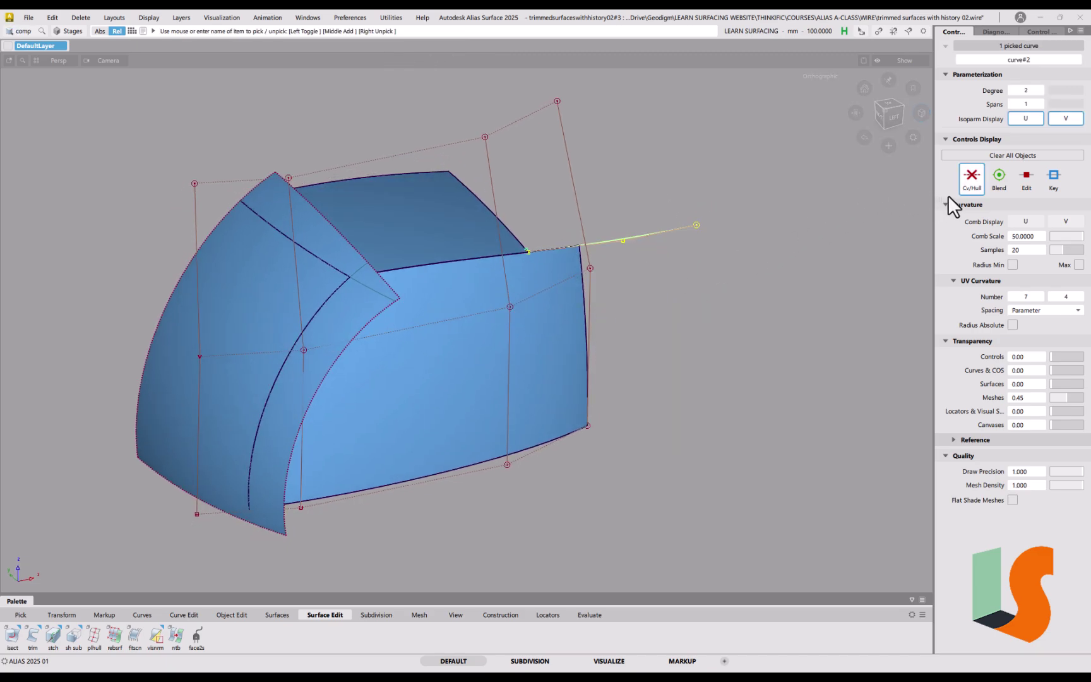
pyautogui.click(971, 176)
pyautogui.keyDown('ctrl'); pyautogui.keyDown('shift'); pyautogui.moveTo(650, 339); pyautogui.dragTo(650, 279); pyautogui.keyUp('shift'); pyautogui.keyUp('ctrl')
pyautogui.keyDown('alt'); pyautogui.keyDown('shift'); pyautogui.moveTo(537, 252); pyautogui.dragTo(543, 282); pyautogui.keyUp('shift'); pyautogui.keyUp('alt')
pyautogui.keyDown('alt'); pyautogui.keyDown('shift'); pyautogui.moveTo(543, 282); pyautogui.dragTo(558, 312, button='middle'); pyautogui.keyUp('shift'); pyautogui.keyUp('alt')
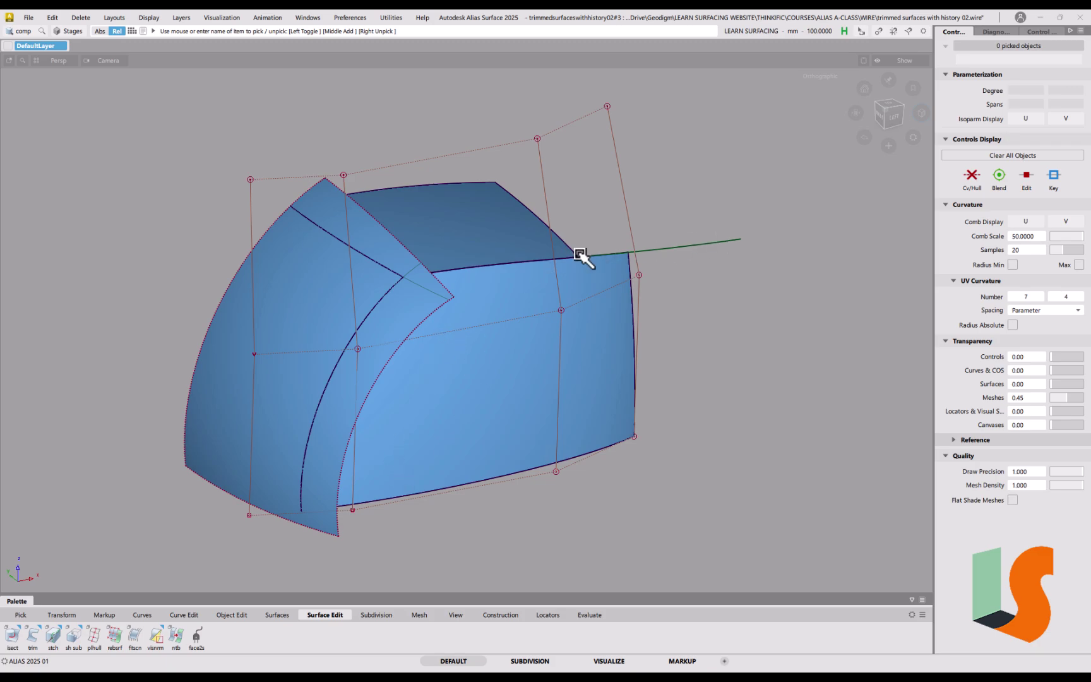
pyautogui.keyDown('ctrl'); pyautogui.keyDown('shift'); pyautogui.moveTo(235, 380); pyautogui.dragTo(213, 387); pyautogui.keyUp('shift'); pyautogui.keyUp('ctrl')
pyautogui.click(205, 337)
pyautogui.click(280, 475)
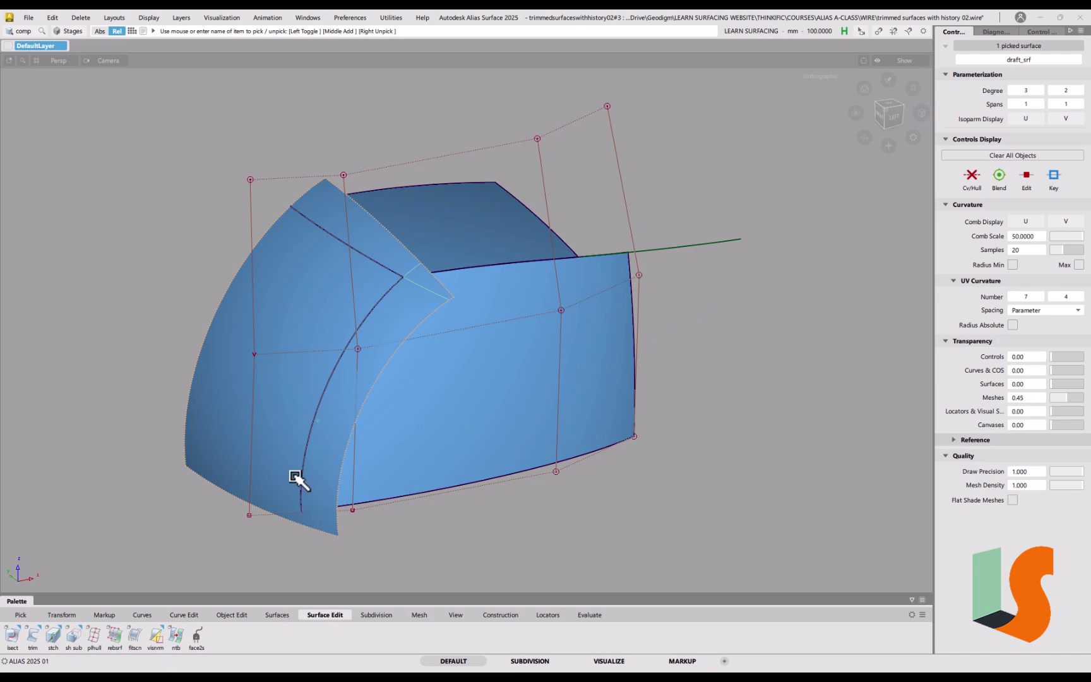
pyautogui.keyDown('ctrl'); pyautogui.keyDown('shift'); pyautogui.moveTo(660, 472); pyautogui.dragTo(657, 402); pyautogui.keyUp('shift'); pyautogui.keyUp('ctrl')
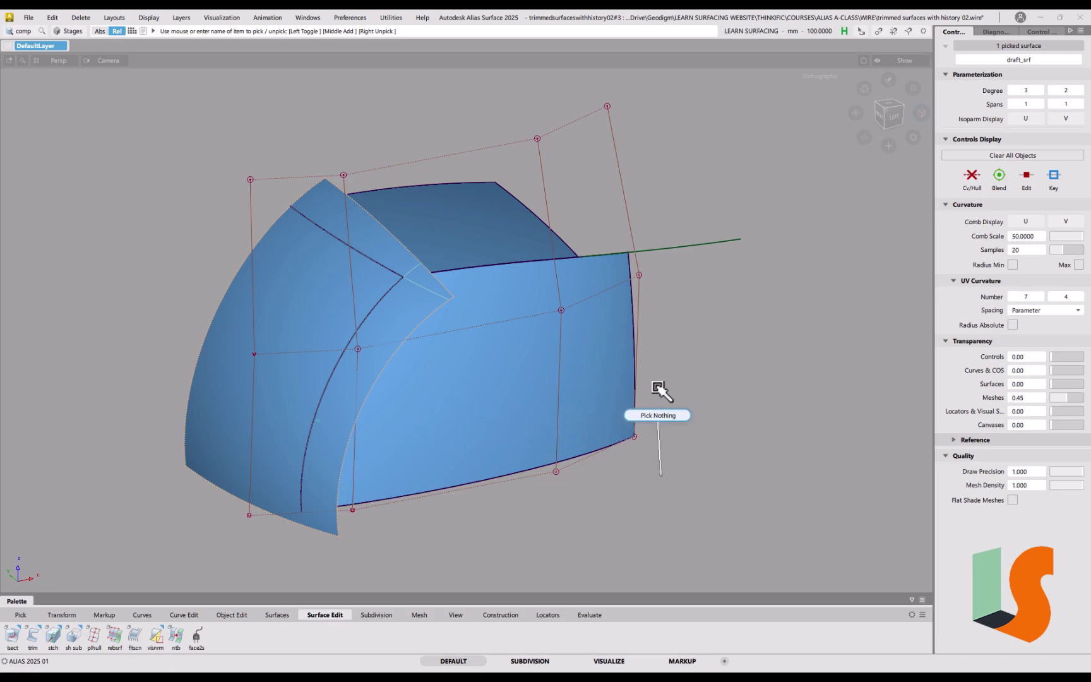
# Step: In the left view, draw a horizontal two-point CV curve just above the surfaces' base, extending past both ends
pyautogui.click(896, 119)
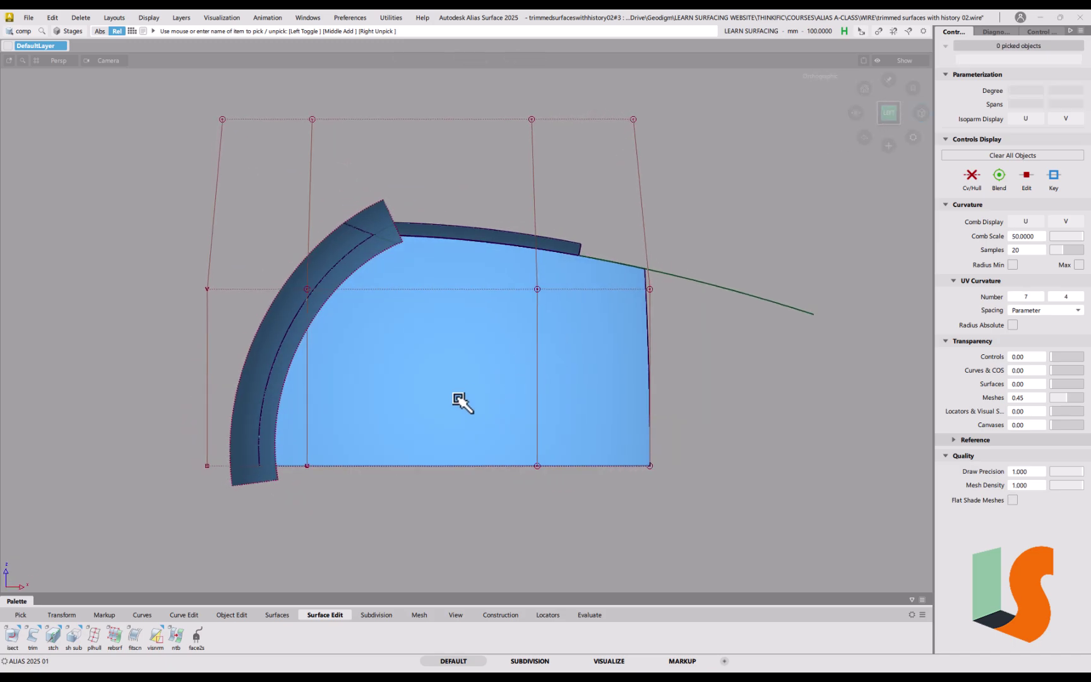
pyautogui.press('F1')
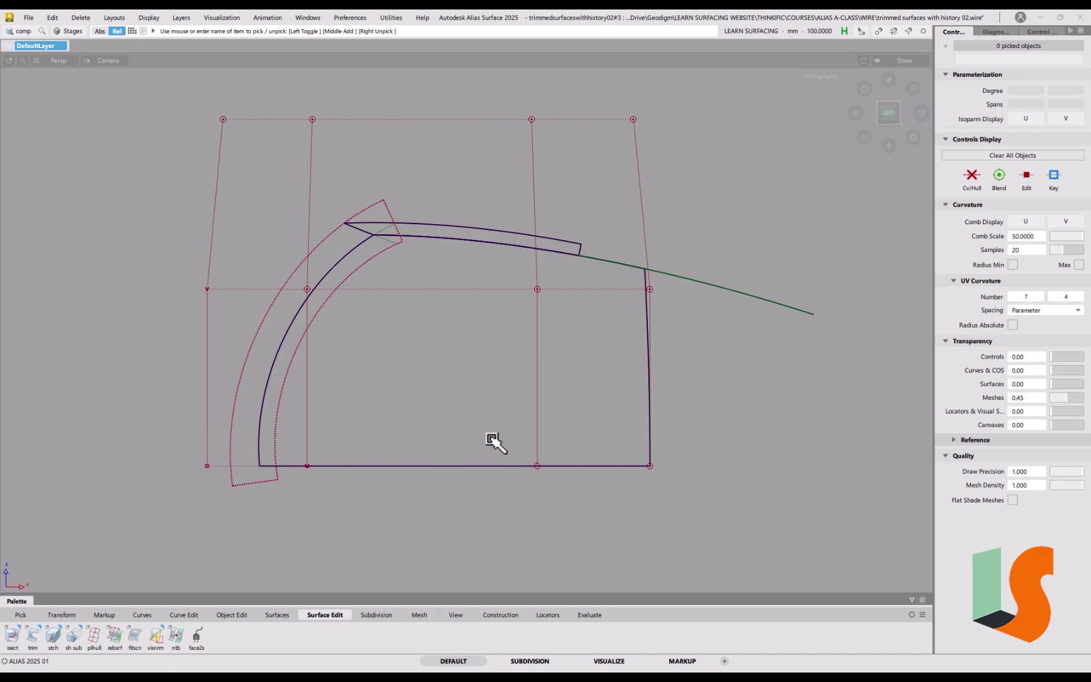
pyautogui.click(142, 616)
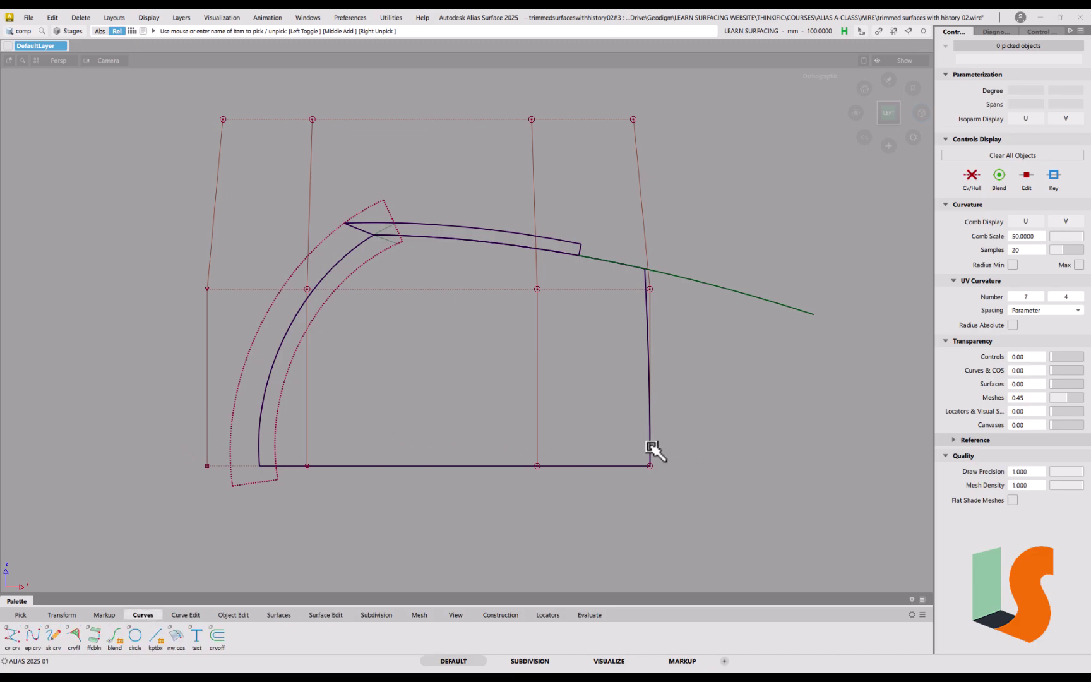
pyautogui.click(12, 636)
pyautogui.click(168, 437)
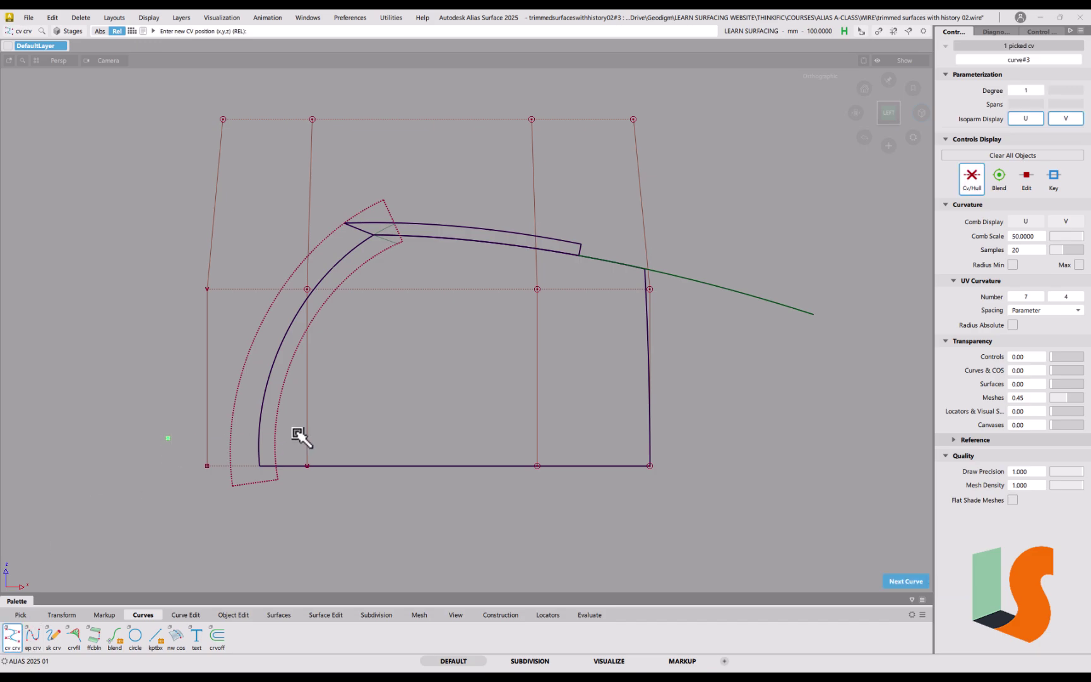
pyautogui.click(781, 437)
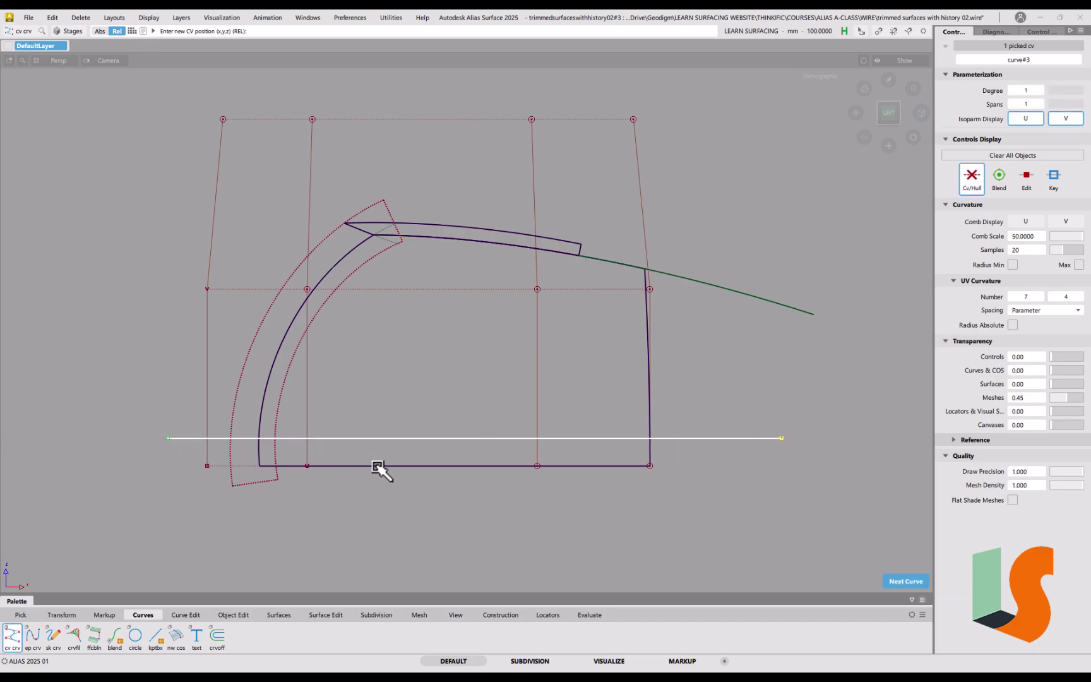
# Step: Create a double-sided multi-surface draft from the new horizontal curve with a 0 draft angle and a length of 200
pyautogui.keyDown('alt'); pyautogui.keyDown('shift'); pyautogui.moveTo(395, 452); pyautogui.dragTo(487, 421); pyautogui.keyUp('shift'); pyautogui.keyUp('alt')
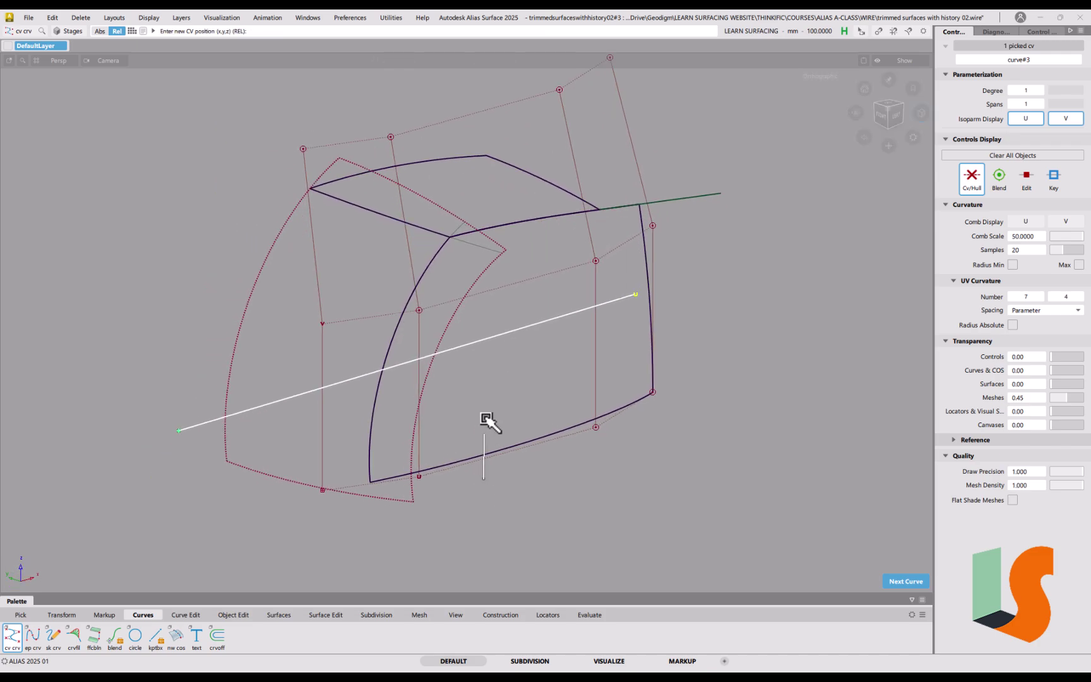
pyautogui.click(278, 614)
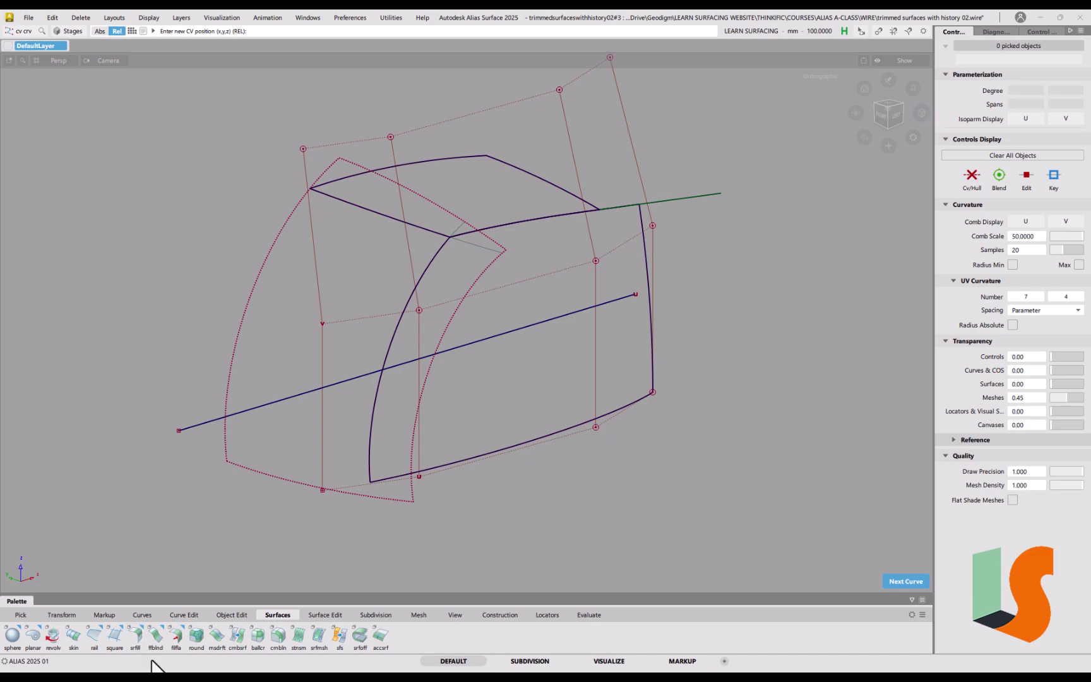
pyautogui.click(217, 639)
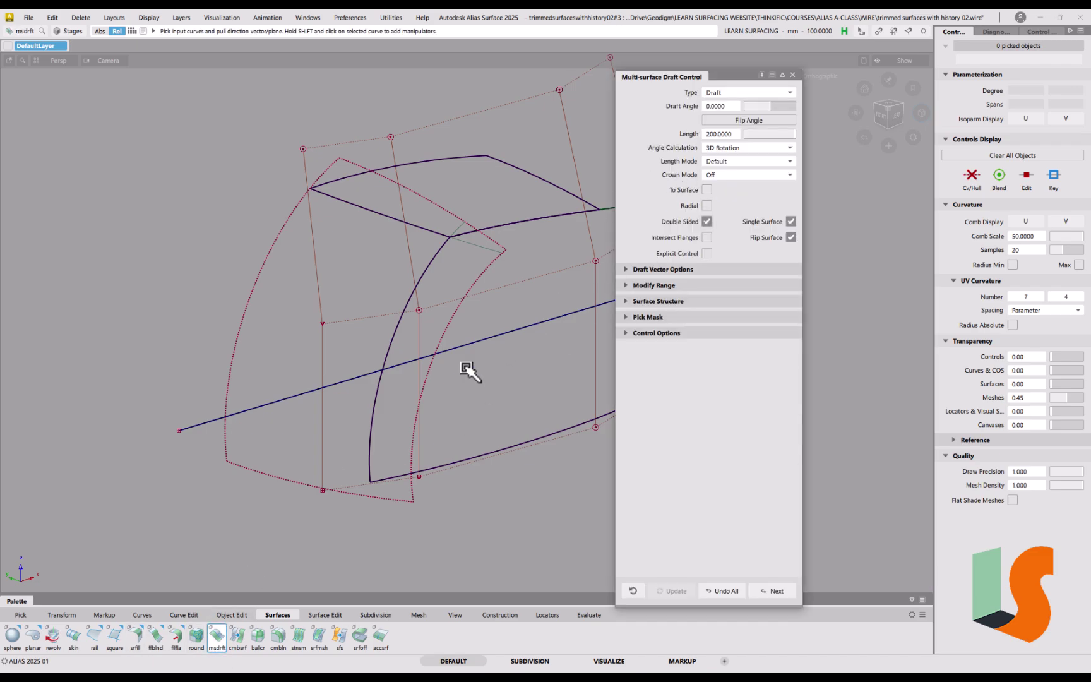
pyautogui.click(298, 397)
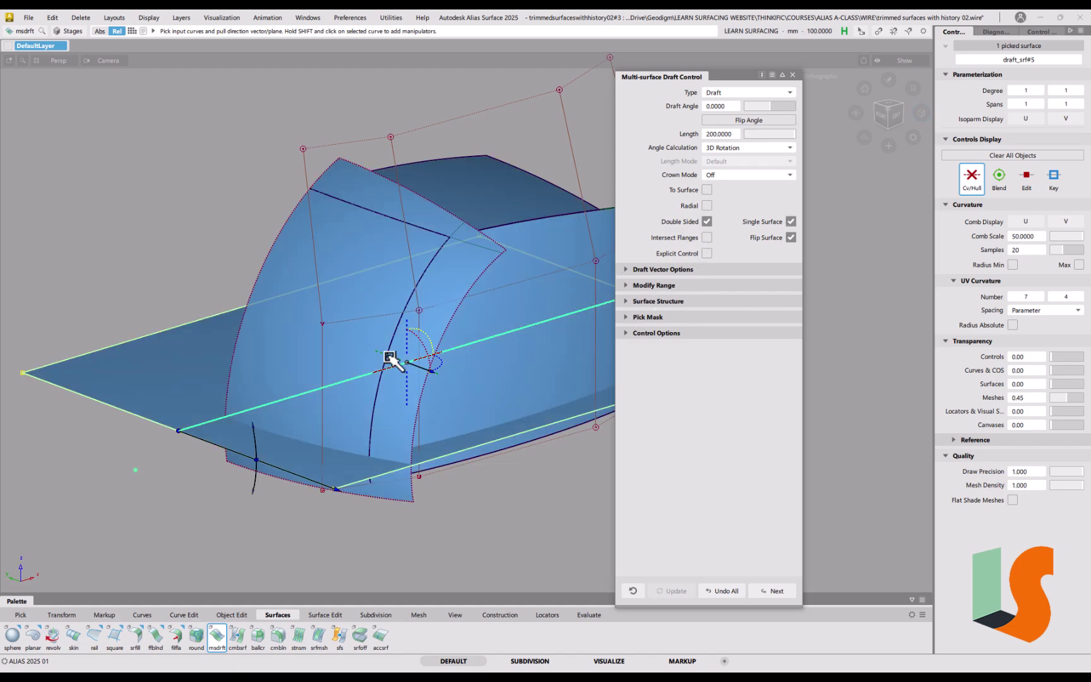
pyautogui.click(707, 221)
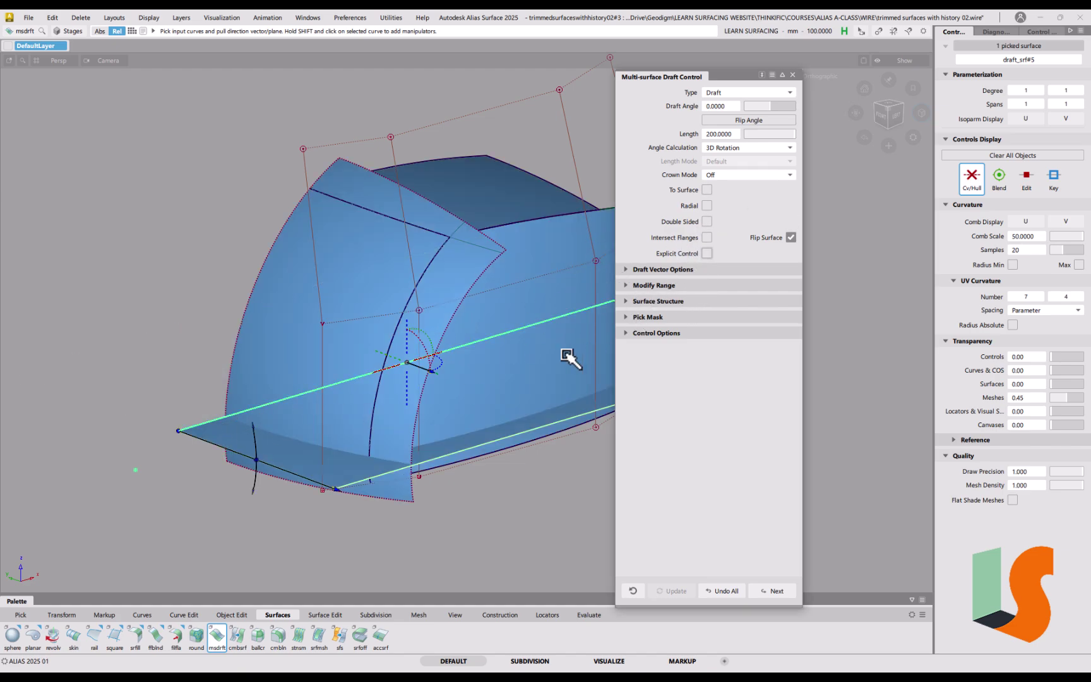
pyautogui.keyDown('alt'); pyautogui.keyDown('shift'); pyautogui.moveTo(244, 438); pyautogui.dragTo(280, 434); pyautogui.keyUp('shift'); pyautogui.keyUp('alt')
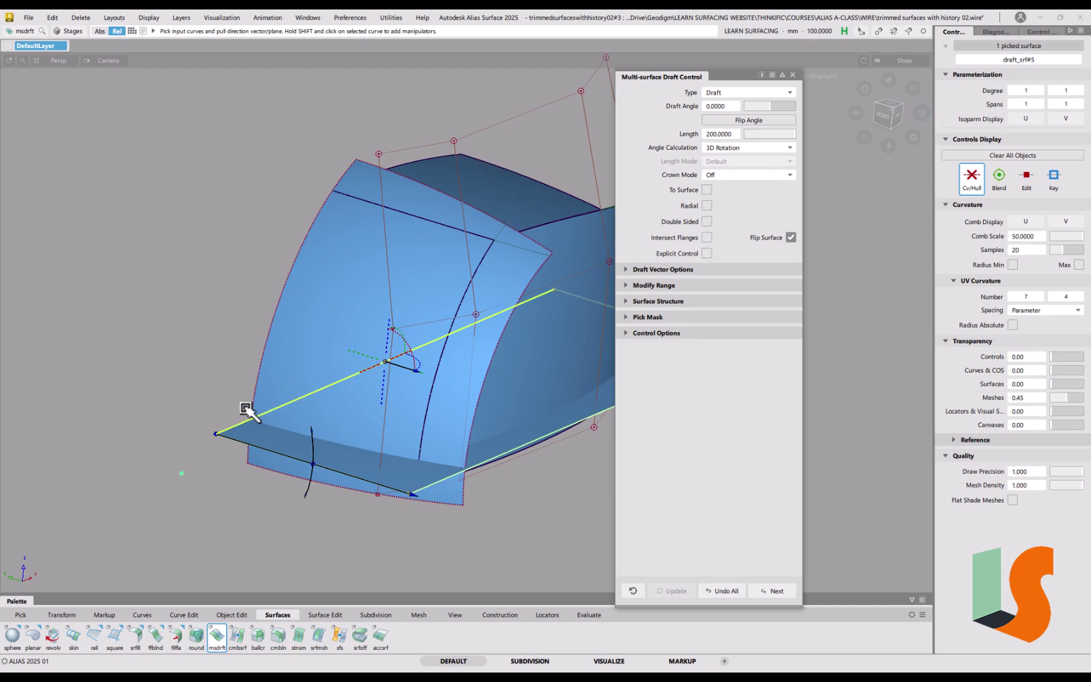
pyautogui.click(707, 221)
# Step: Set the draft surface's length to 250, show the draft's control options and close the settings
pyautogui.keyDown('alt'); pyautogui.keyDown('shift'); pyautogui.moveTo(519, 438); pyautogui.dragTo(378, 453); pyautogui.keyUp('shift'); pyautogui.keyUp('alt')
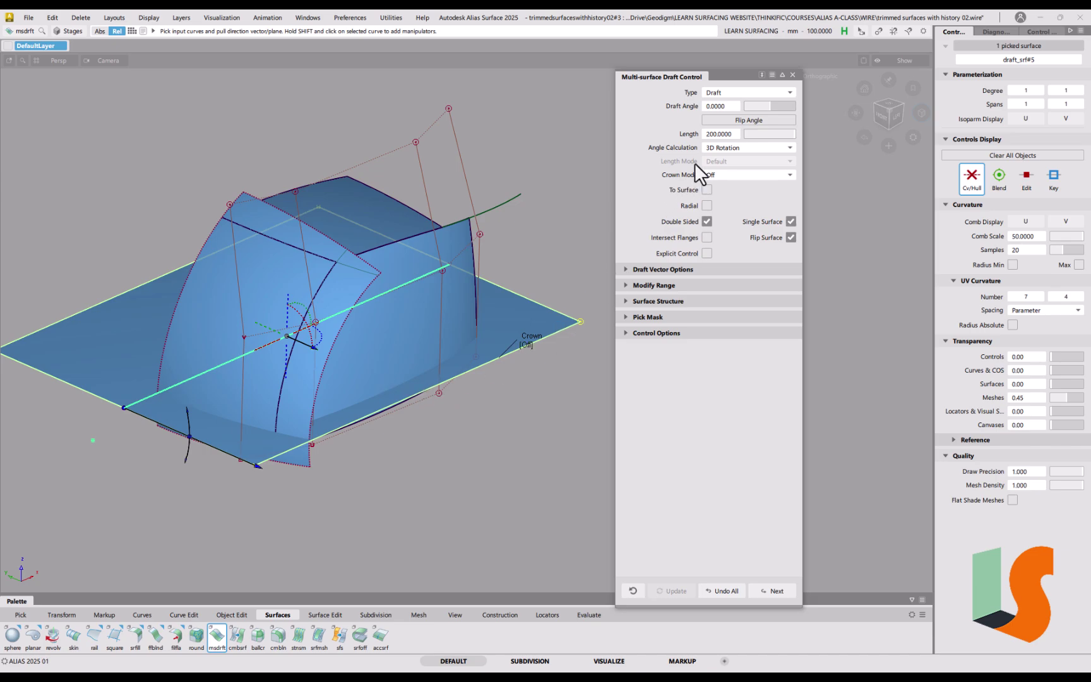
pyautogui.click(715, 134)
pyautogui.write('25')
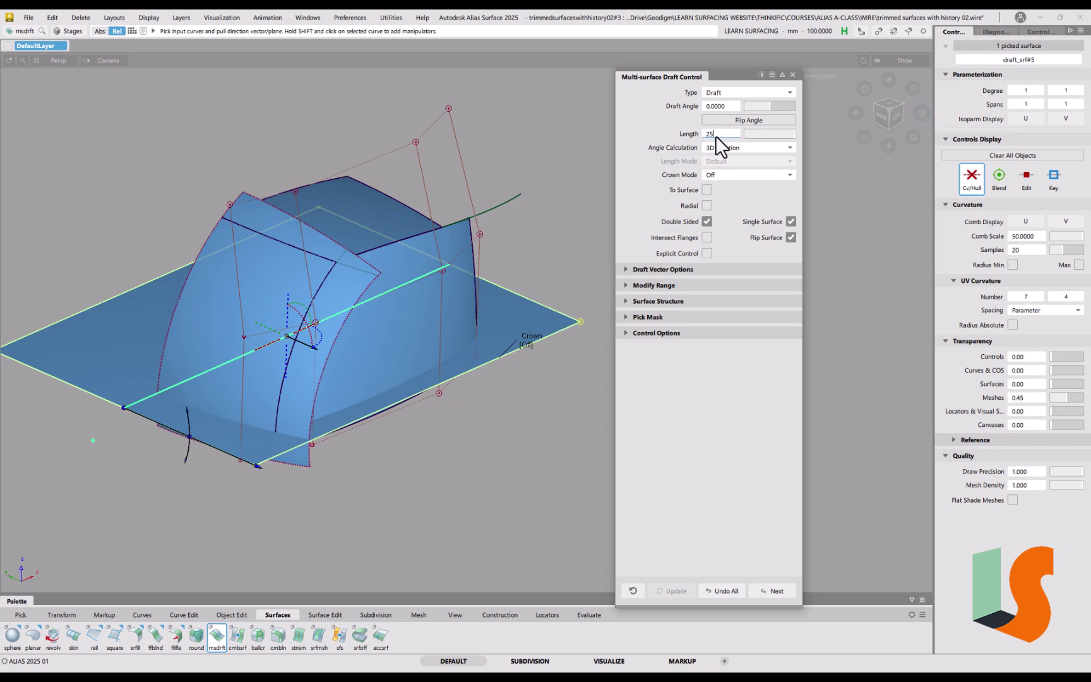
pyautogui.write('0')
pyautogui.press('Return')
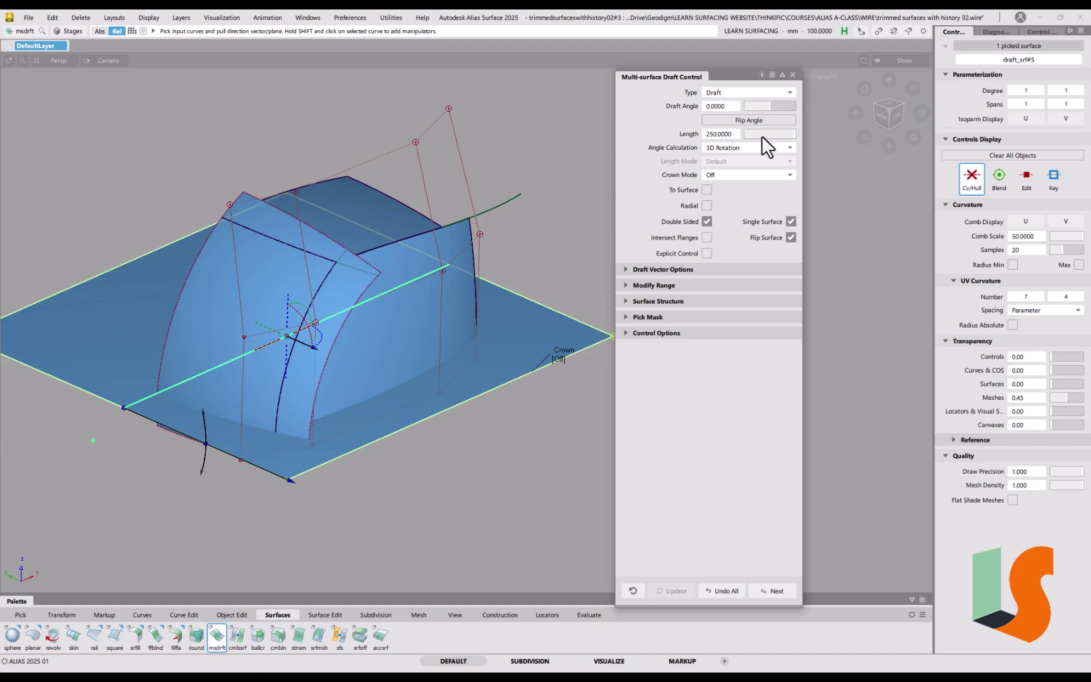
pyautogui.click(627, 333)
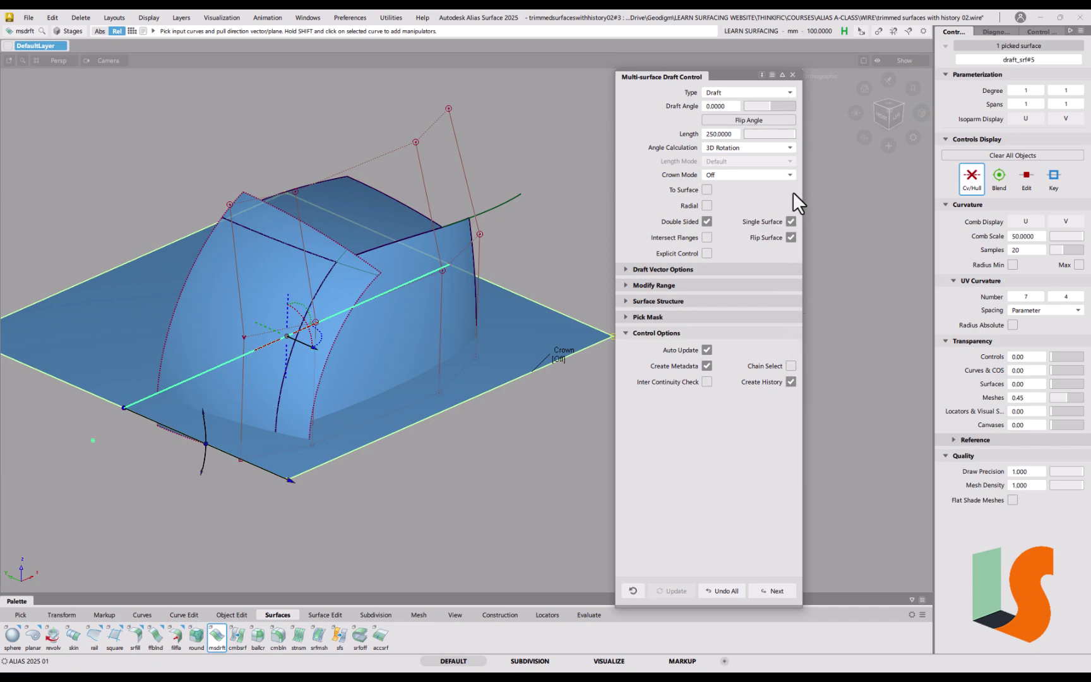
pyautogui.click(793, 74)
# Step: Delete the horizontal construction curve from the middle of the flat draft surface
pyautogui.keyDown('ctrl'); pyautogui.keyDown('shift'); pyautogui.moveTo(295, 378); pyautogui.dragTo(265, 404); pyautogui.keyUp('shift'); pyautogui.keyUp('ctrl')
pyautogui.click(147, 404)
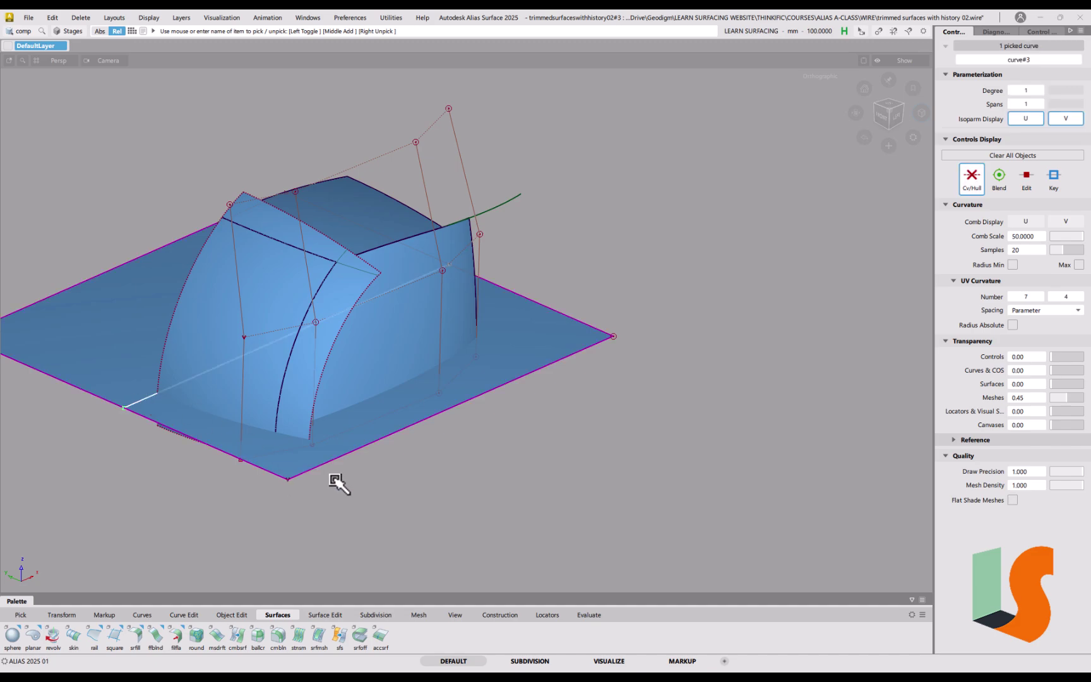
pyautogui.press('Delete')
pyautogui.click(494, 392)
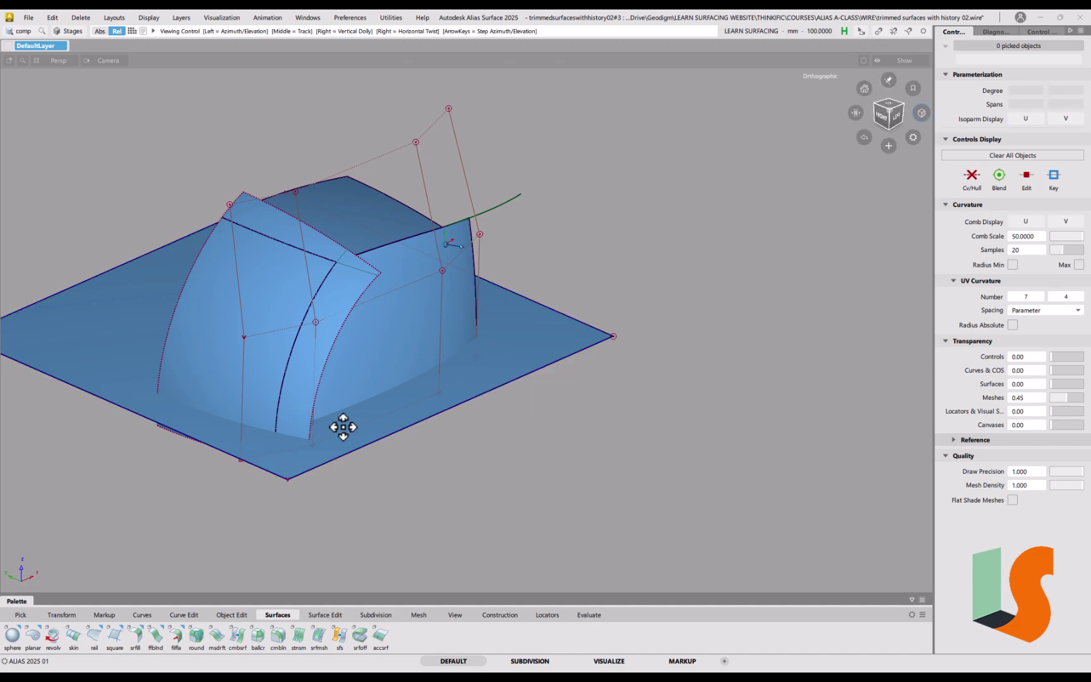
# Step: Intersect the front and side surfaces with the flat draft surface, creating the curves on the first surface only
pyautogui.keyDown('alt'); pyautogui.keyDown('shift'); pyautogui.moveTo(327, 421); pyautogui.dragTo(400, 445, button='middle'); pyautogui.keyUp('shift'); pyautogui.keyUp('alt')
pyautogui.keyDown('alt'); pyautogui.keyDown('shift'); pyautogui.moveTo(401, 444); pyautogui.dragTo(397, 445); pyautogui.keyUp('shift'); pyautogui.keyUp('alt')
pyautogui.moveTo(523, 452)
pyautogui.keyDown('alt'); pyautogui.keyDown('shift'); pyautogui.mouseDown()
pyautogui.moveTo(540, 418)
pyautogui.moveTo(436, 436)
pyautogui.moveTo(435, 416)
pyautogui.mouseUp(); pyautogui.keyUp('shift'); pyautogui.keyUp('alt')
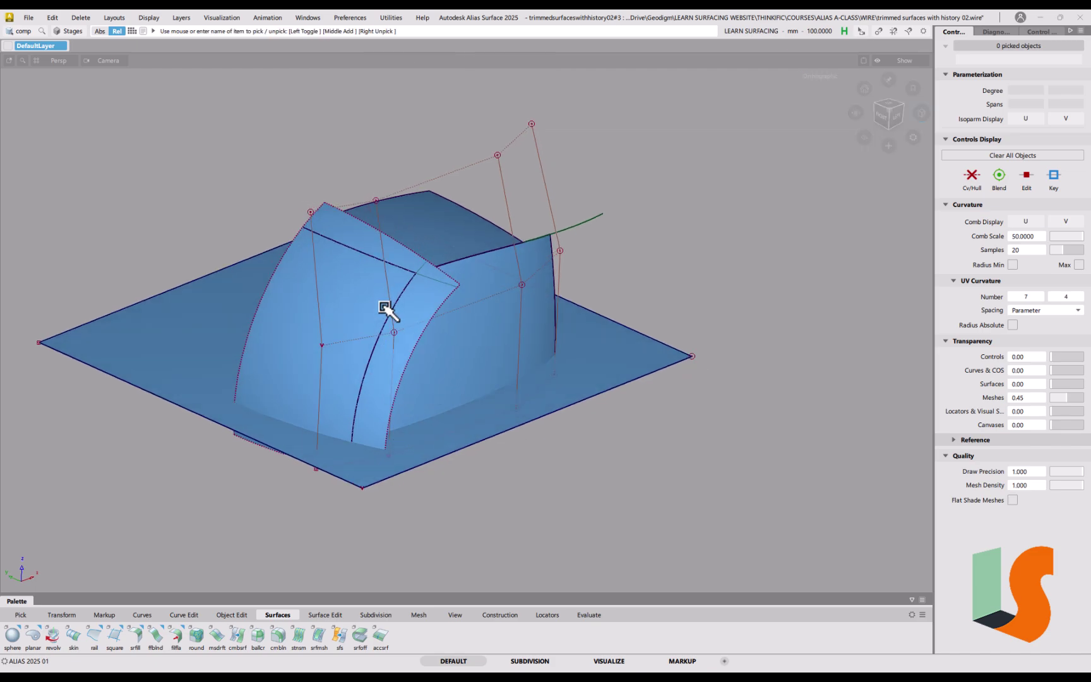
pyautogui.press('F2')
pyautogui.hotkey('ctrl', 'shift', 's')
pyautogui.hotkey('ctrl', 'shift', 's')
pyautogui.keyDown('ctrl'); pyautogui.keyDown('shift'); pyautogui.moveTo(390, 469); pyautogui.dragTo(386, 435); pyautogui.keyUp('shift'); pyautogui.keyUp('ctrl')
pyautogui.click(382, 417)
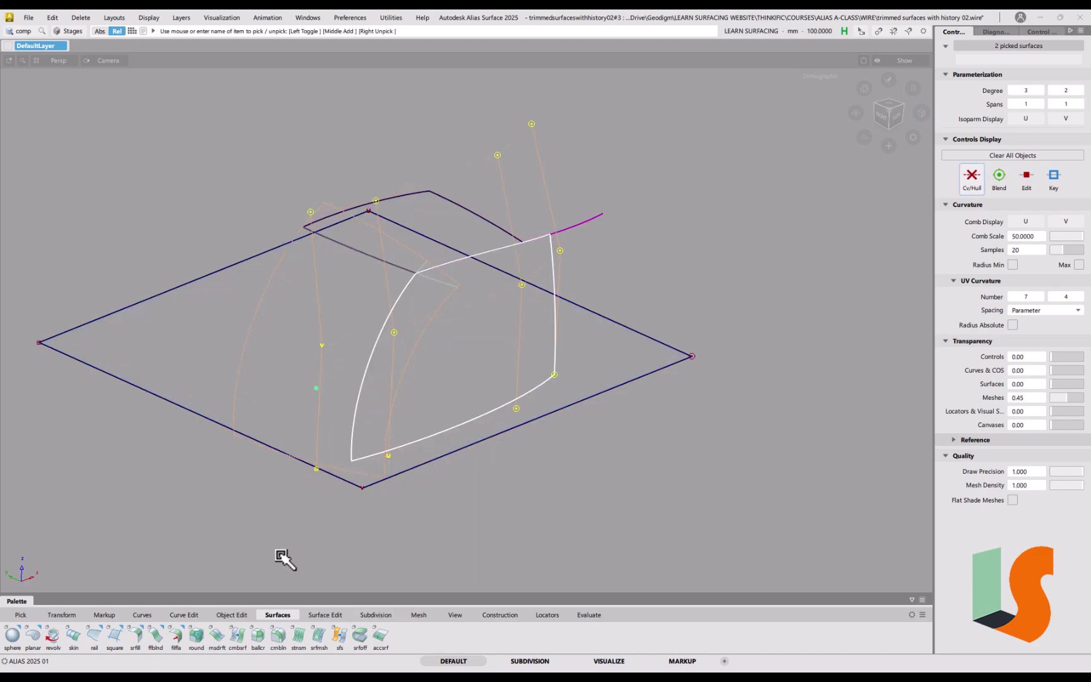
pyautogui.click(323, 615)
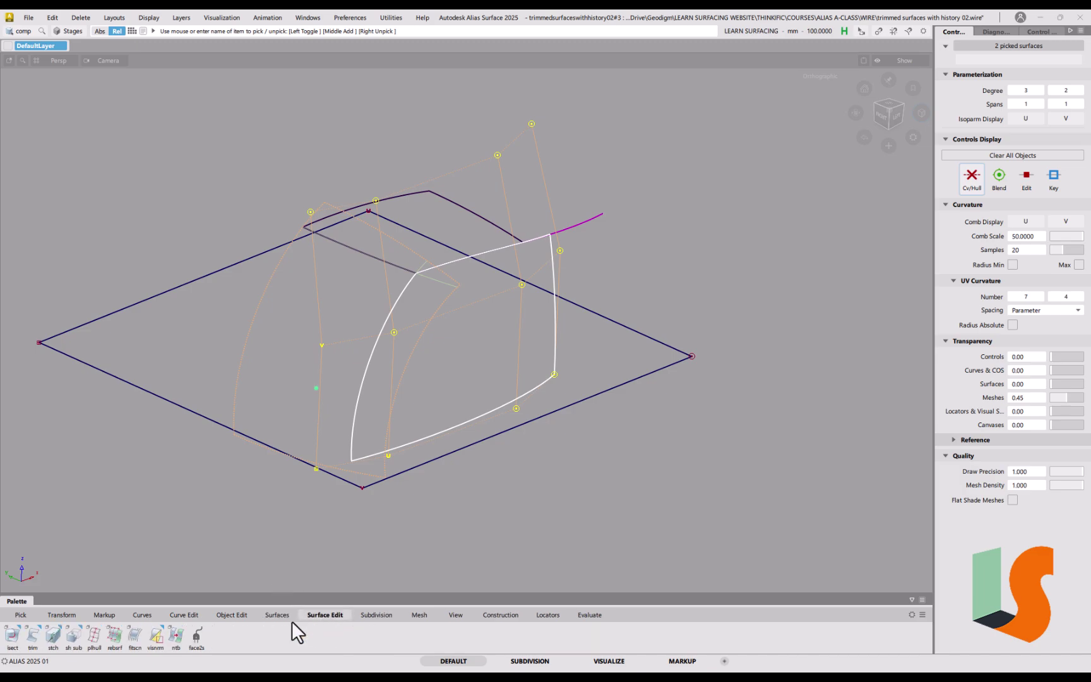
pyautogui.doubleClick(14, 636)
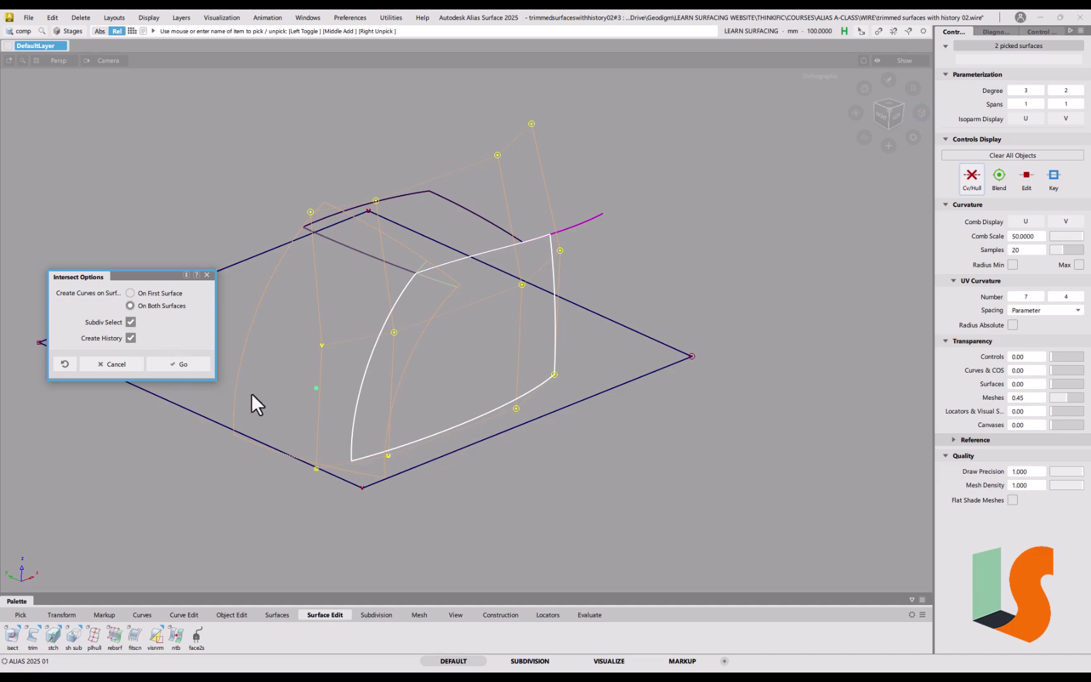
pyautogui.click(149, 295)
pyautogui.click(179, 368)
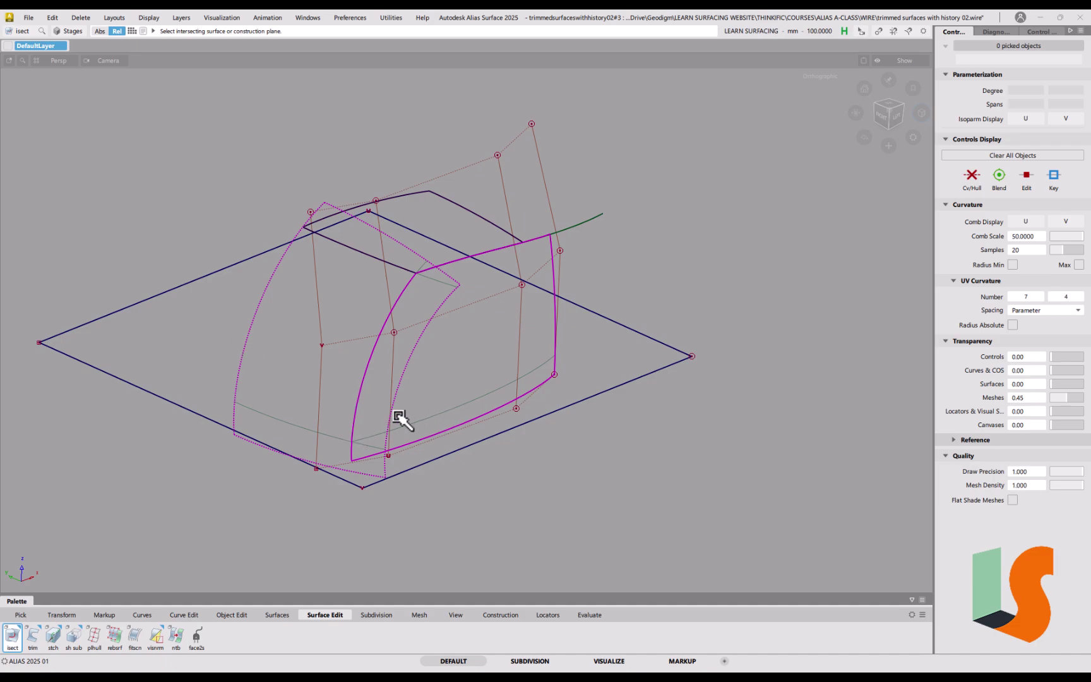
# Step: Select the flat draft surface and make it invisible
pyautogui.keyDown('ctrl'); pyautogui.keyDown('shift'); pyautogui.moveTo(153, 440); pyautogui.dragTo(144, 417); pyautogui.keyUp('shift'); pyautogui.keyUp('ctrl')
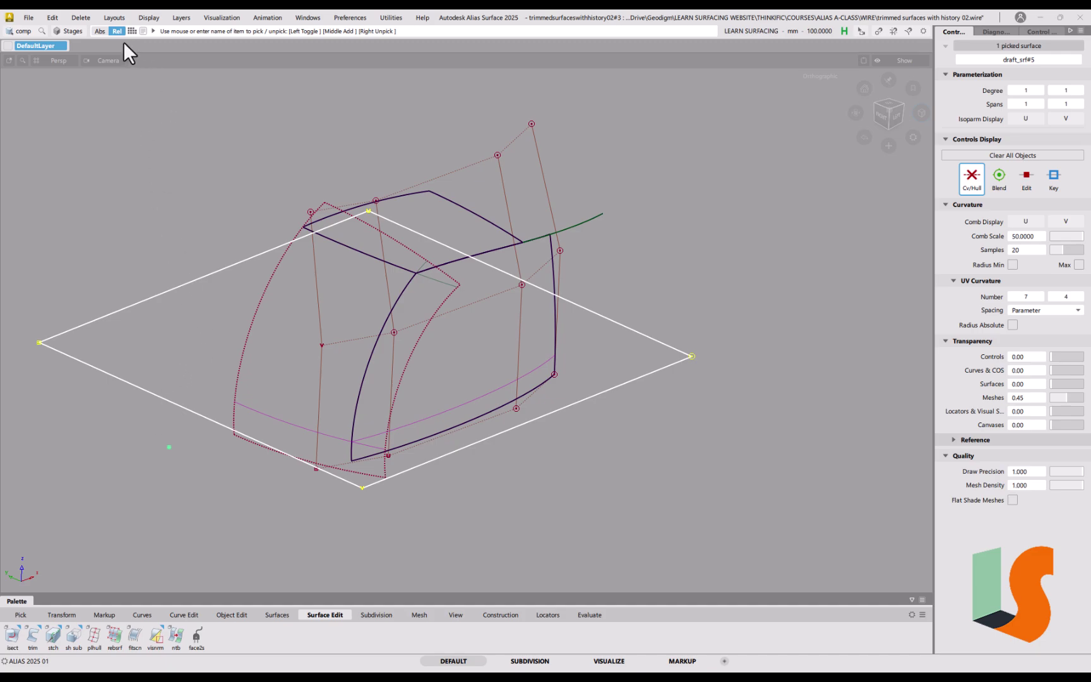
pyautogui.click(151, 18)
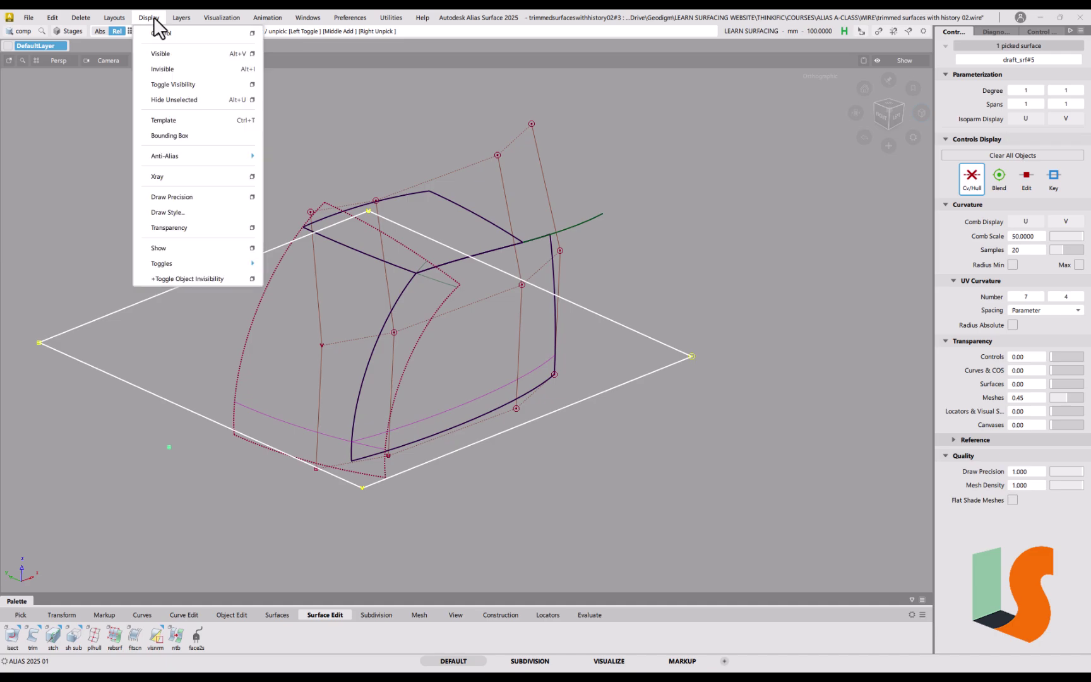
pyautogui.click(165, 71)
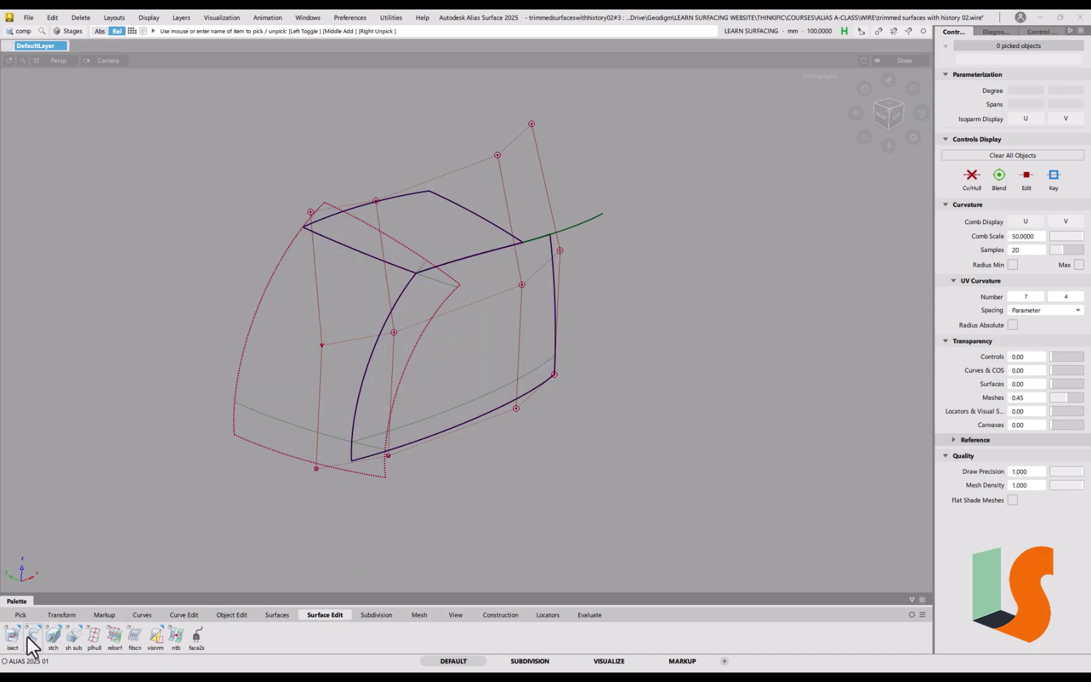
# Step: Trim the front surface with 3D Trimming off, keeping the region inside the side, top and base intersection curves
pyautogui.click(30, 636)
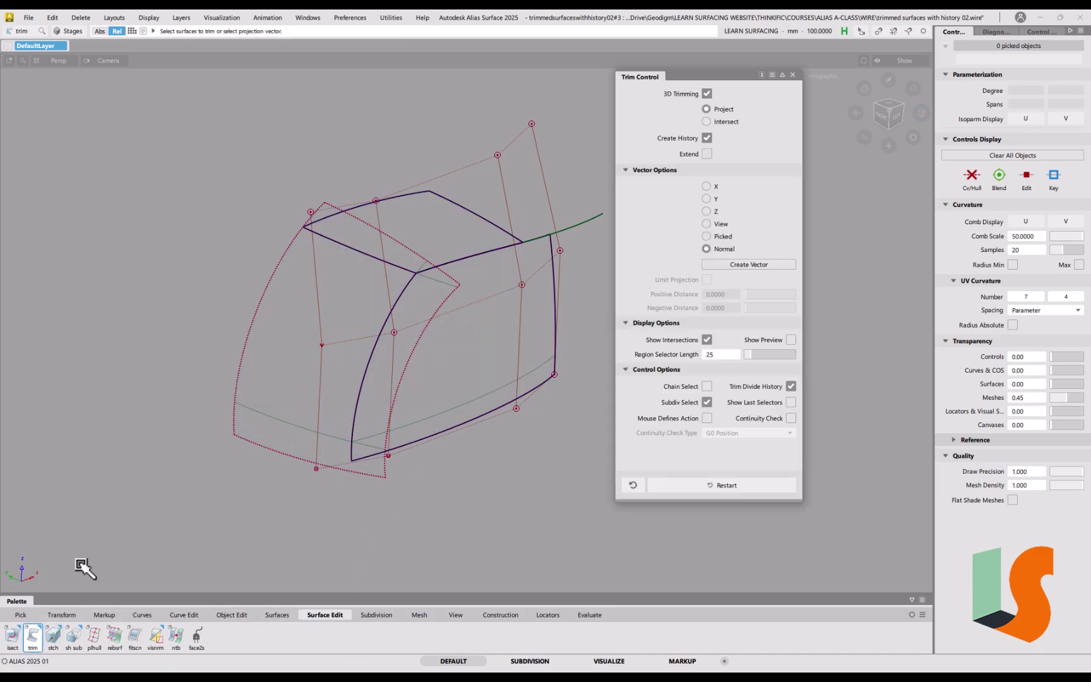
pyautogui.click(707, 93)
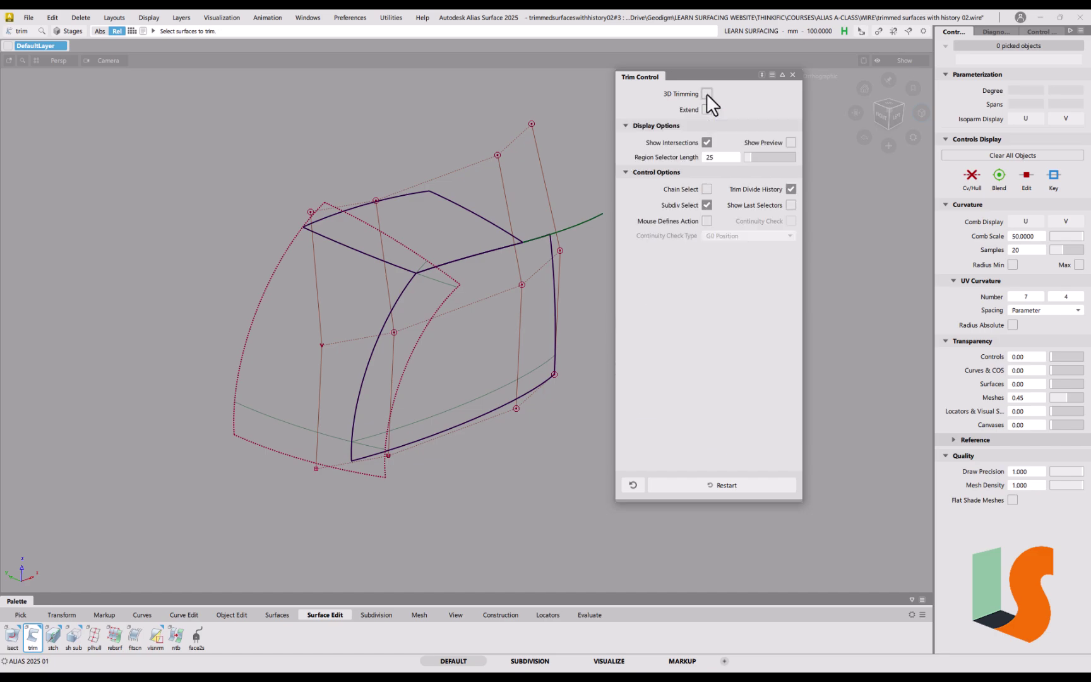
pyautogui.click(258, 315)
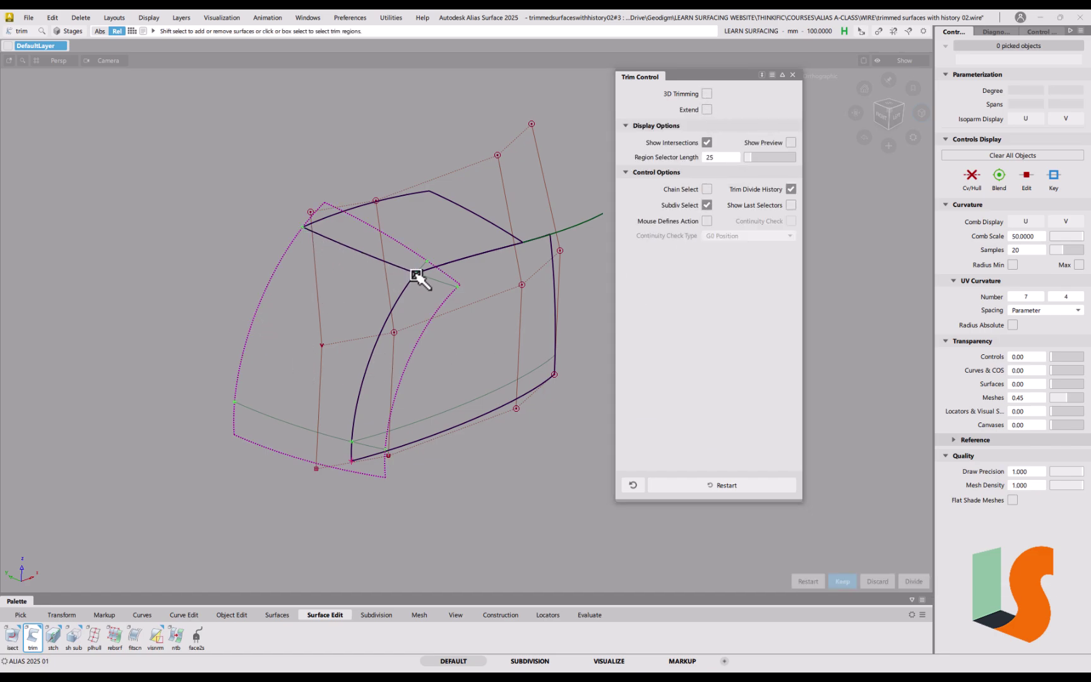
pyautogui.click(269, 319)
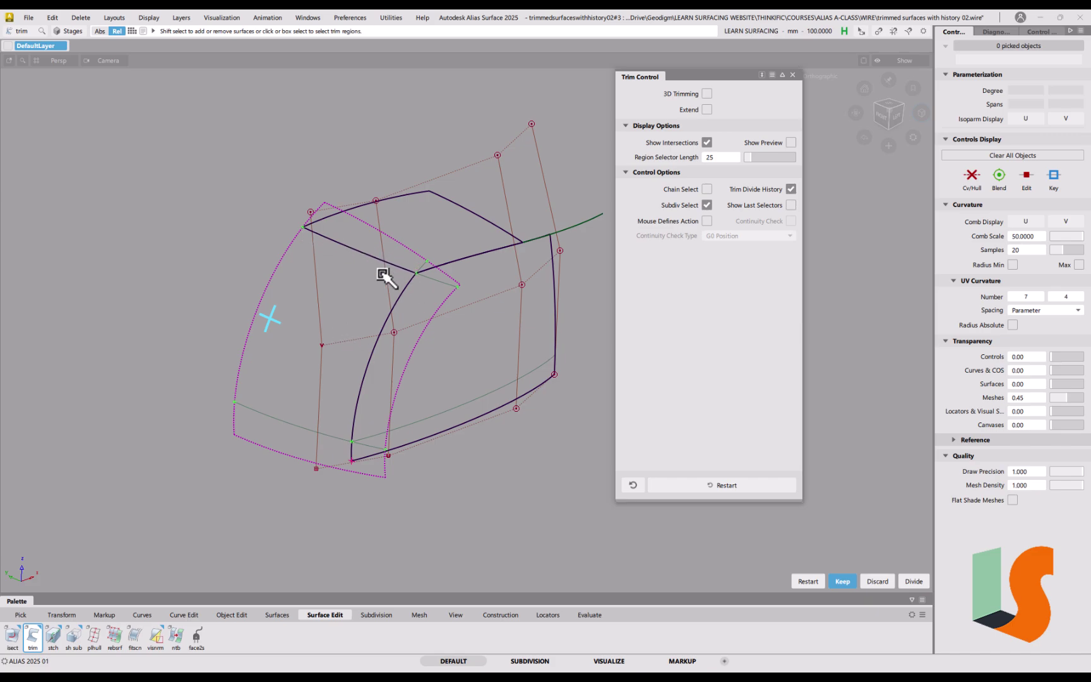
pyautogui.press('space')
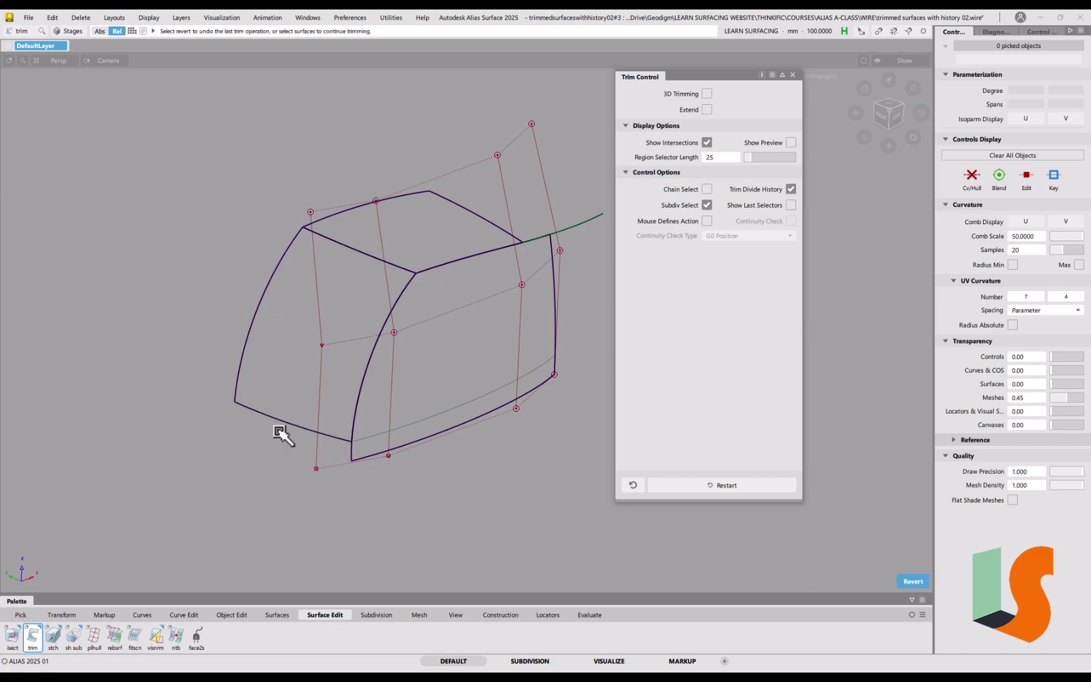
# Step: Trim the side surface along its base curve, keeping the upper region, and close the trim settings
pyautogui.click(439, 436)
pyautogui.click(499, 320)
pyautogui.press('Return')
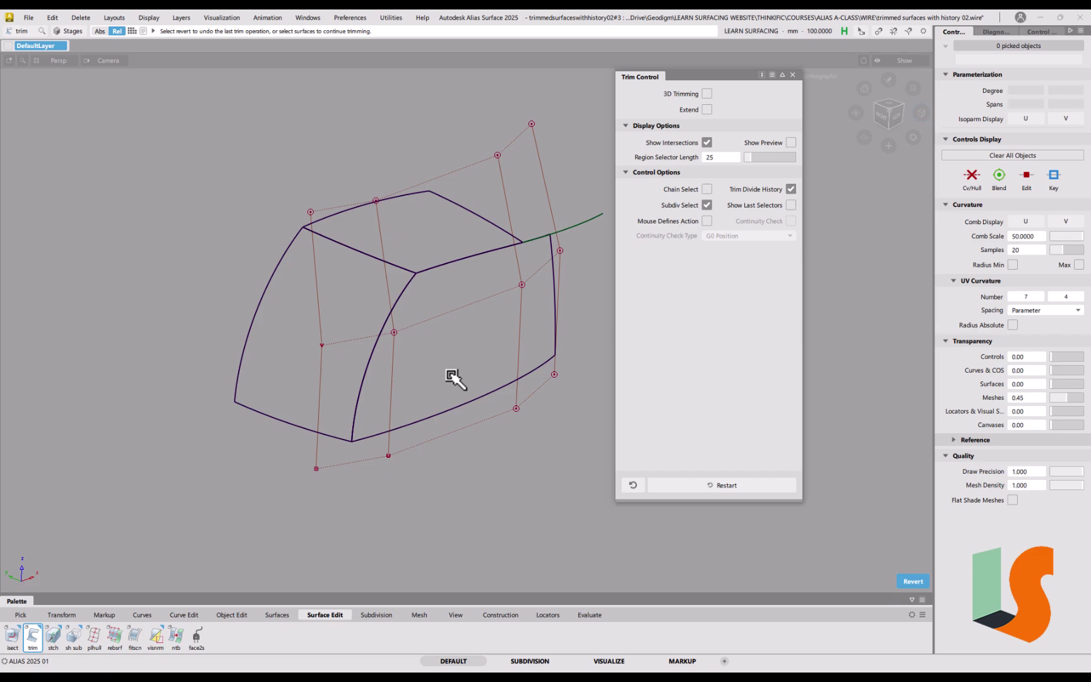
pyautogui.click(792, 74)
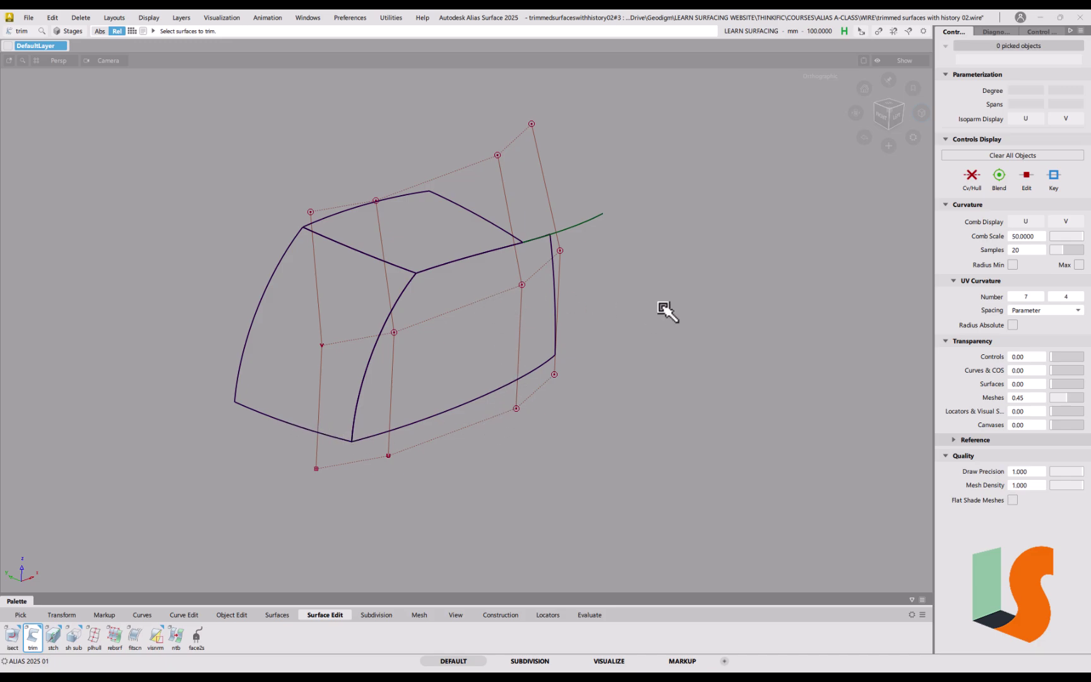
# Step: Shade the model and move the side surface's third column of CVs in XYZ mode to reshape its upper edge
pyautogui.press('s')
pyautogui.moveTo(551, 312)
pyautogui.keyDown('alt'); pyautogui.keyDown('shift'); pyautogui.mouseDown()
pyautogui.moveTo(513, 295)
pyautogui.moveTo(524, 346)
pyautogui.mouseUp(); pyautogui.keyUp('shift'); pyautogui.keyUp('alt')
pyautogui.press('t')
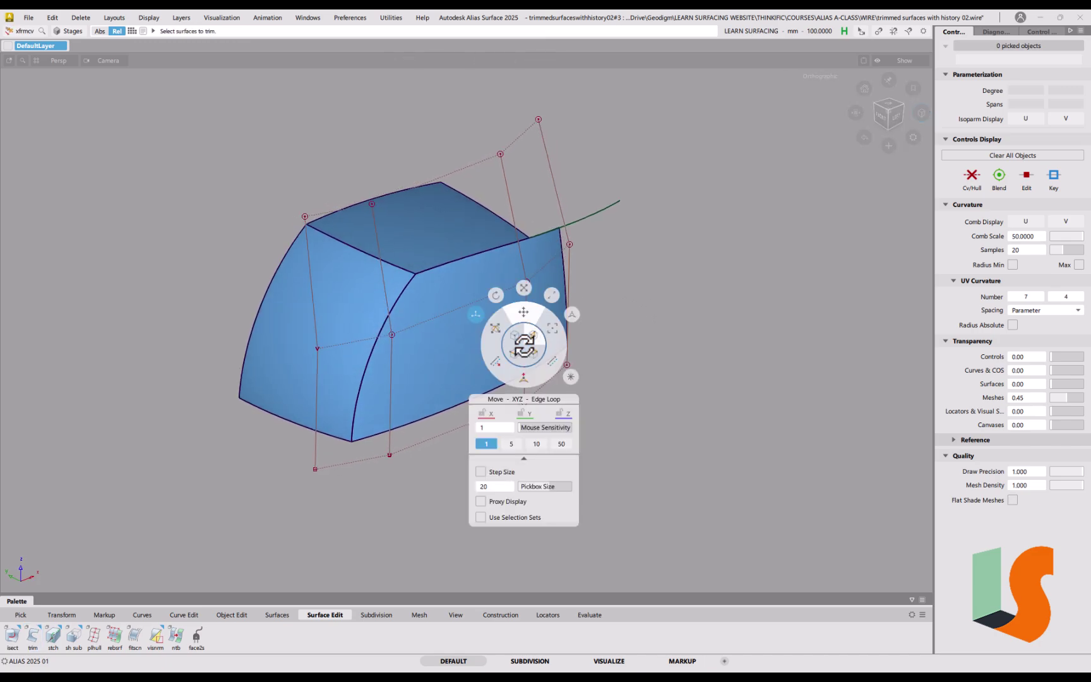
pyautogui.click(548, 340)
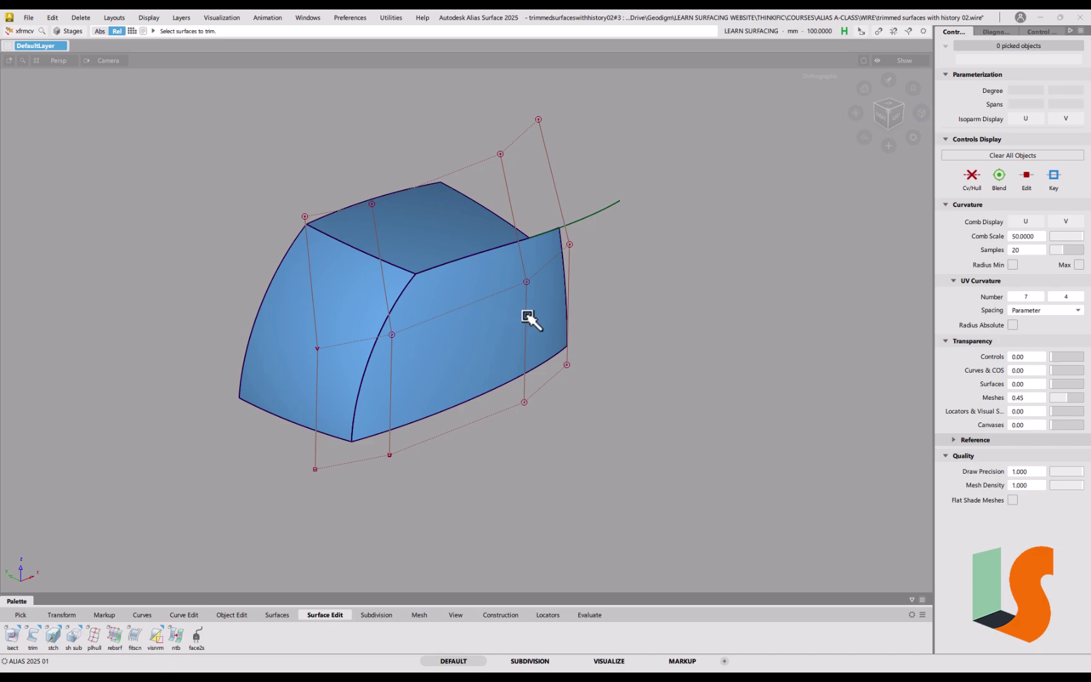
pyautogui.click(527, 316)
pyautogui.moveTo(656, 302)
pyautogui.mouseDown(button='middle')
pyautogui.moveTo(667, 307)
pyautogui.moveTo(652, 304)
pyautogui.mouseUp(button='middle')
pyautogui.moveTo(693, 310)
pyautogui.mouseDown()
pyautogui.moveTo(684, 295)
pyautogui.moveTo(680, 304)
pyautogui.moveTo(697, 293)
pyautogui.mouseUp()
# Step: Display the CVs and hulls of the trimmed front surface and clear the selection
pyautogui.keyDown('ctrl'); pyautogui.keyDown('shift'); pyautogui.moveTo(677, 375); pyautogui.dragTo(667, 316); pyautogui.keyUp('shift'); pyautogui.keyUp('ctrl')
pyautogui.keyDown('ctrl'); pyautogui.keyDown('shift'); pyautogui.moveTo(413, 332); pyautogui.dragTo(370, 320); pyautogui.keyUp('shift'); pyautogui.keyUp('ctrl')
pyautogui.click(285, 285)
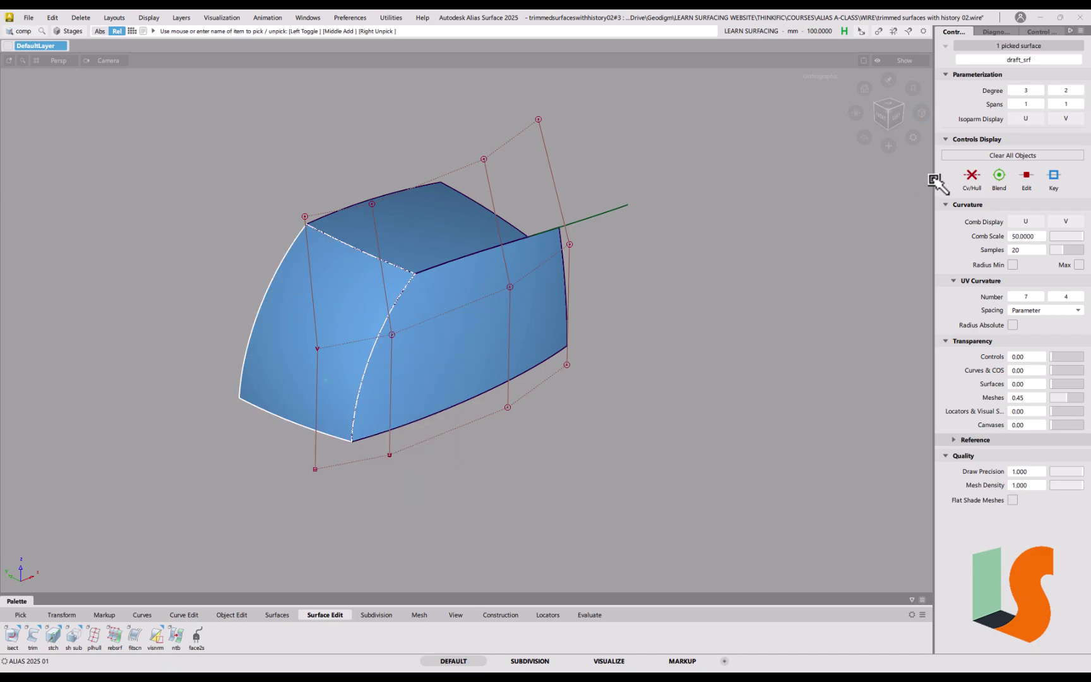
pyautogui.click(971, 179)
pyautogui.click(639, 330)
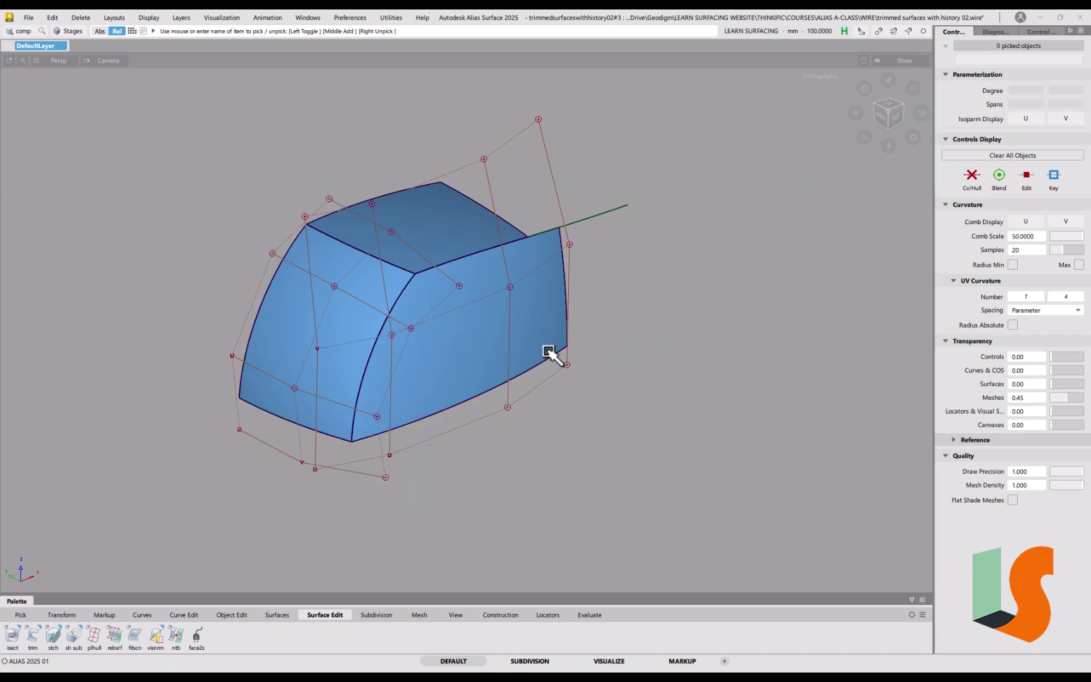
# Step: In NUV mode, move the front surface's edge column of four CVs beside the side surface along its normal
pyautogui.press('space')
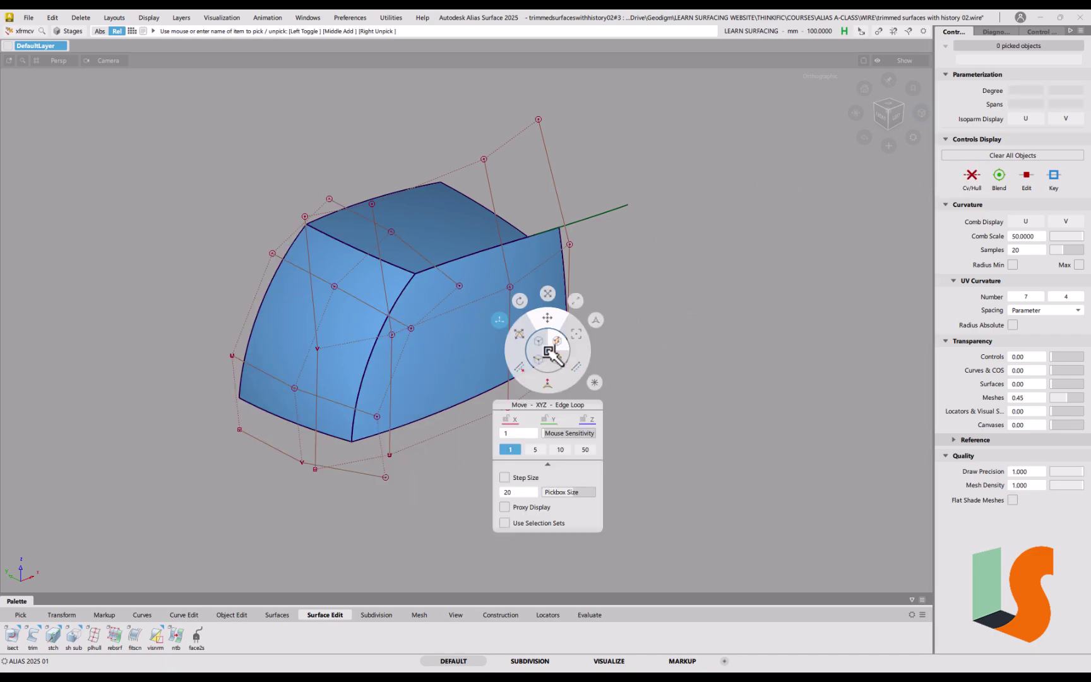
pyautogui.click(550, 383)
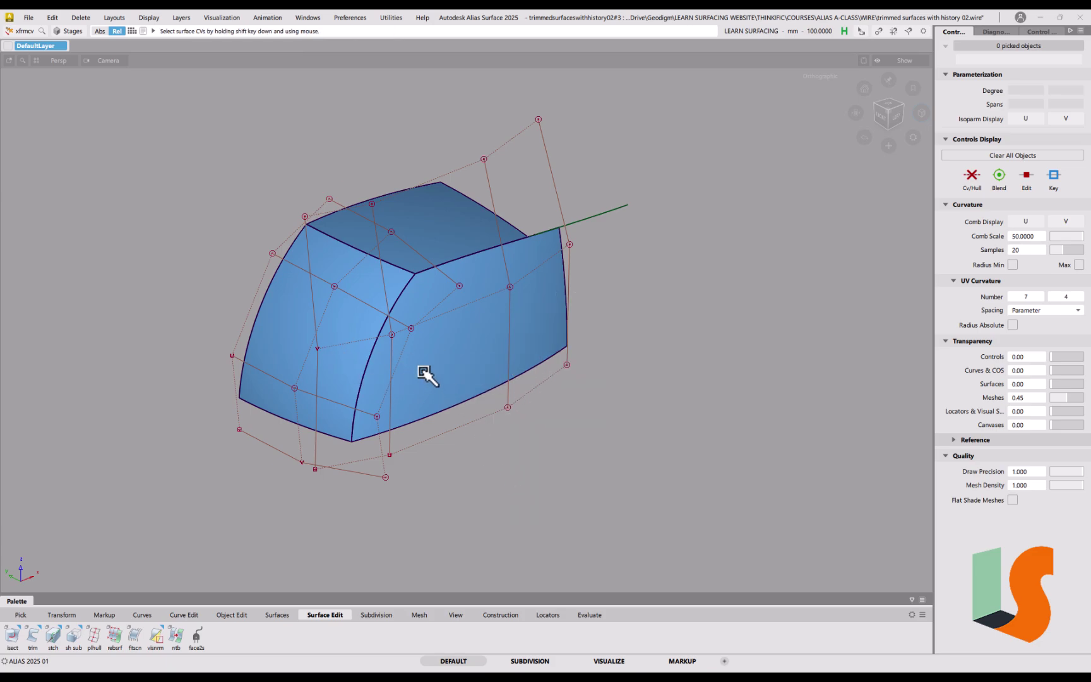
pyautogui.keyDown('shift'); pyautogui.click(403, 353); pyautogui.keyUp('shift')
pyautogui.moveTo(481, 490)
pyautogui.mouseDown()
pyautogui.moveTo(475, 478)
pyautogui.moveTo(490, 472)
pyautogui.mouseUp()
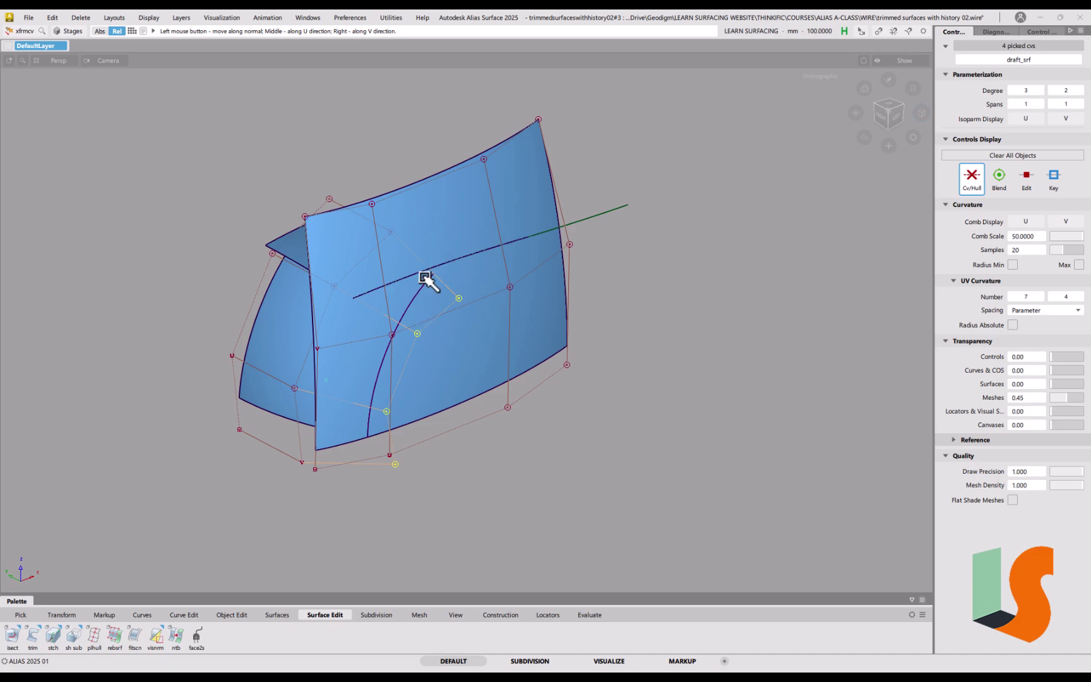
pyautogui.click(470, 426)
# Step: Extend the upper edge of the front surface by about 33 mm
pyautogui.keyDown('ctrl'); pyautogui.keyDown('shift'); pyautogui.moveTo(418, 299); pyautogui.dragTo(384, 289); pyautogui.keyUp('shift'); pyautogui.keyUp('ctrl')
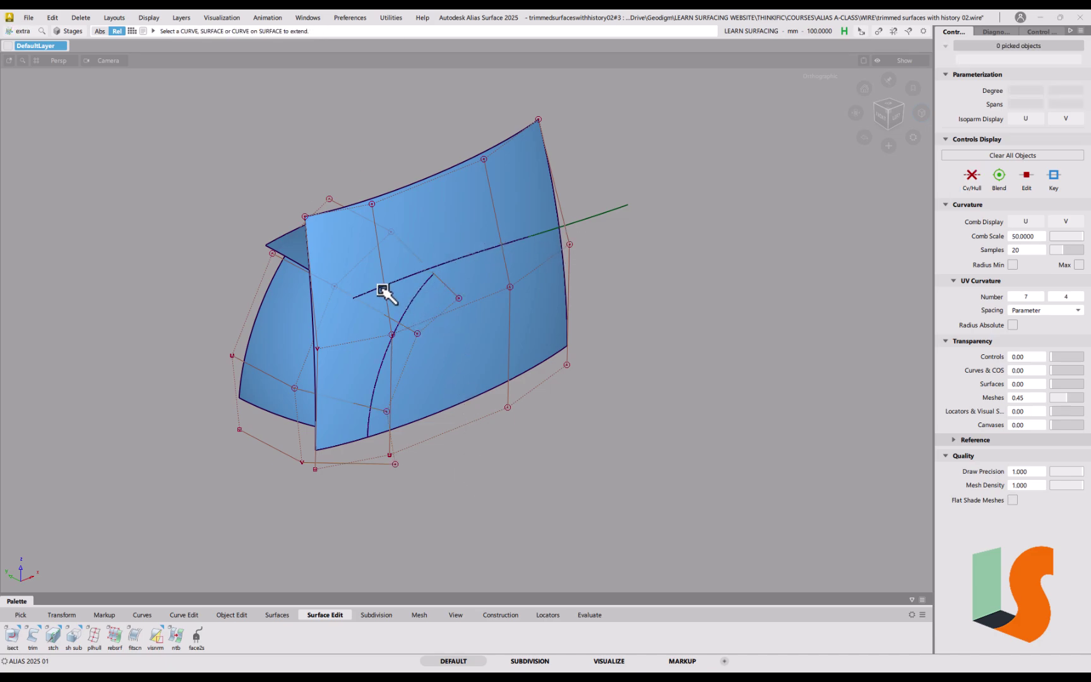
pyautogui.click(419, 265)
pyautogui.moveTo(505, 468); pyautogui.dragTo(540, 415)
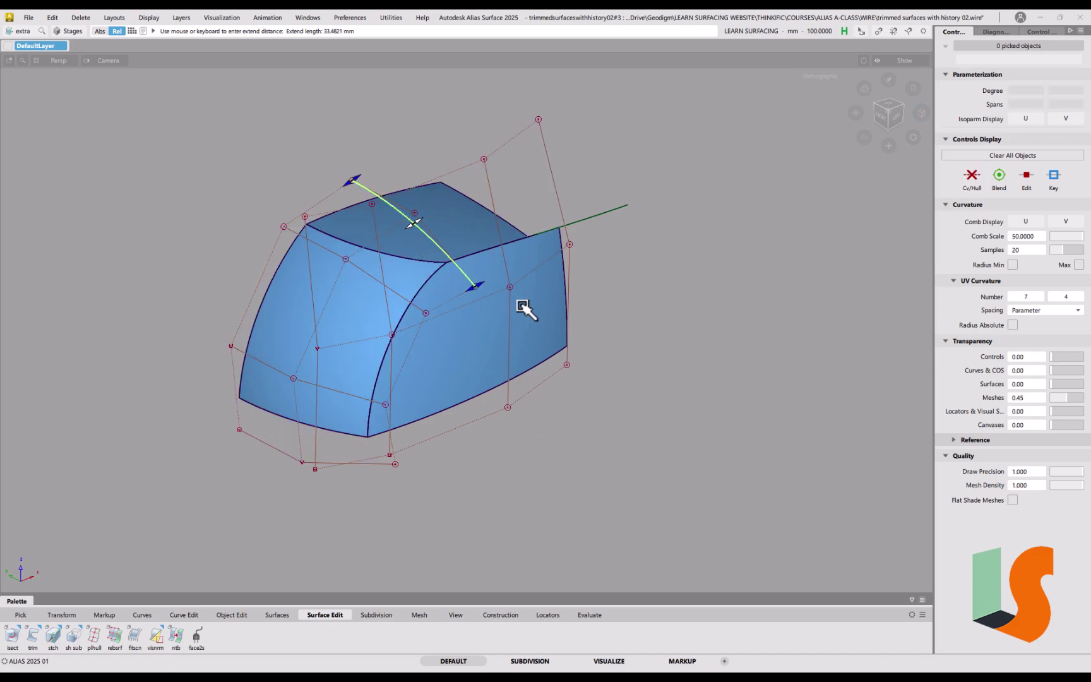
pyautogui.keyDown('ctrl'); pyautogui.keyDown('shift'); pyautogui.middleClick(514, 472); pyautogui.keyUp('shift'); pyautogui.keyUp('ctrl')
# Step: In XYZ mode, raise the front surface's top row of three CVs slightly in Z
pyautogui.press('t')
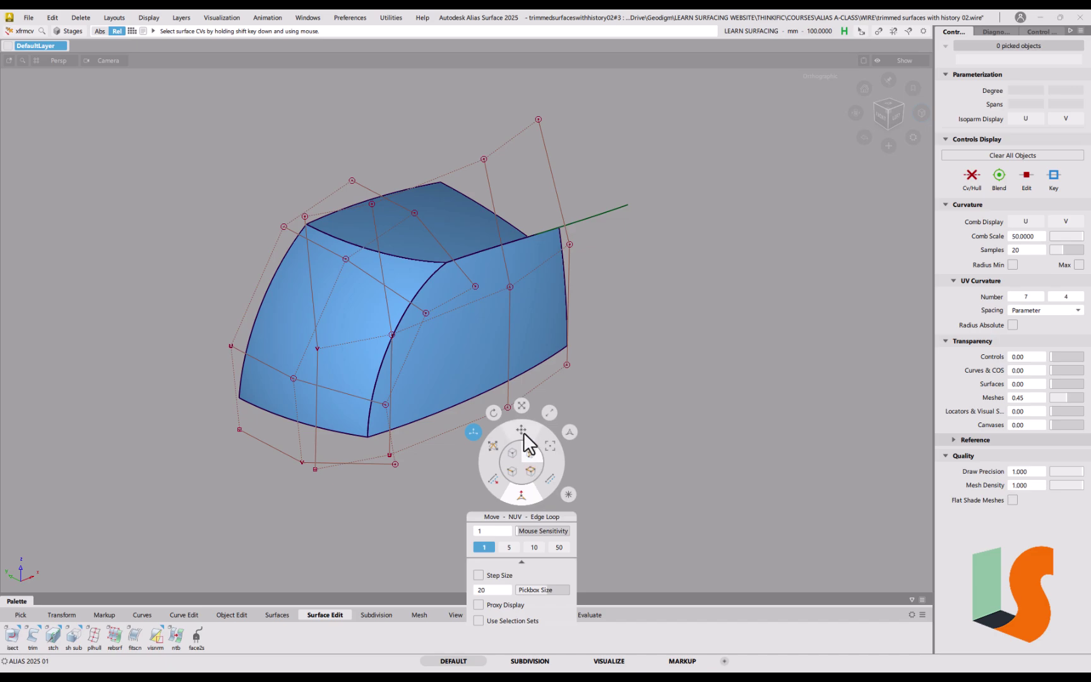
pyautogui.click(523, 431)
pyautogui.click(476, 433)
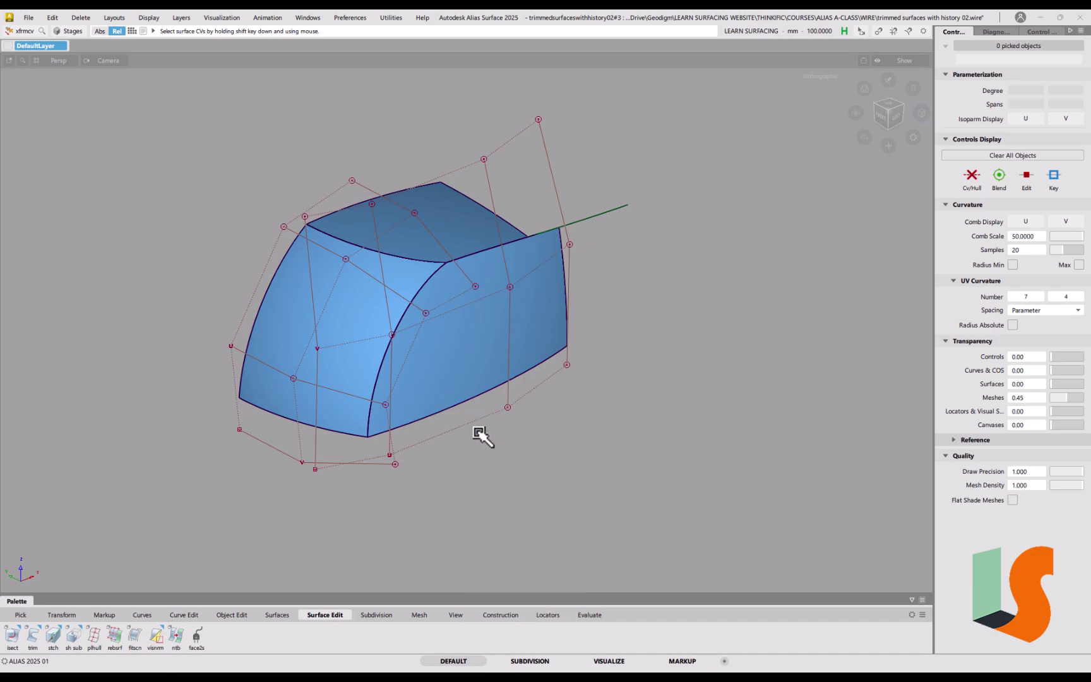
pyautogui.click(435, 243)
pyautogui.moveTo(516, 452); pyautogui.dragTo(515, 449, button='right')
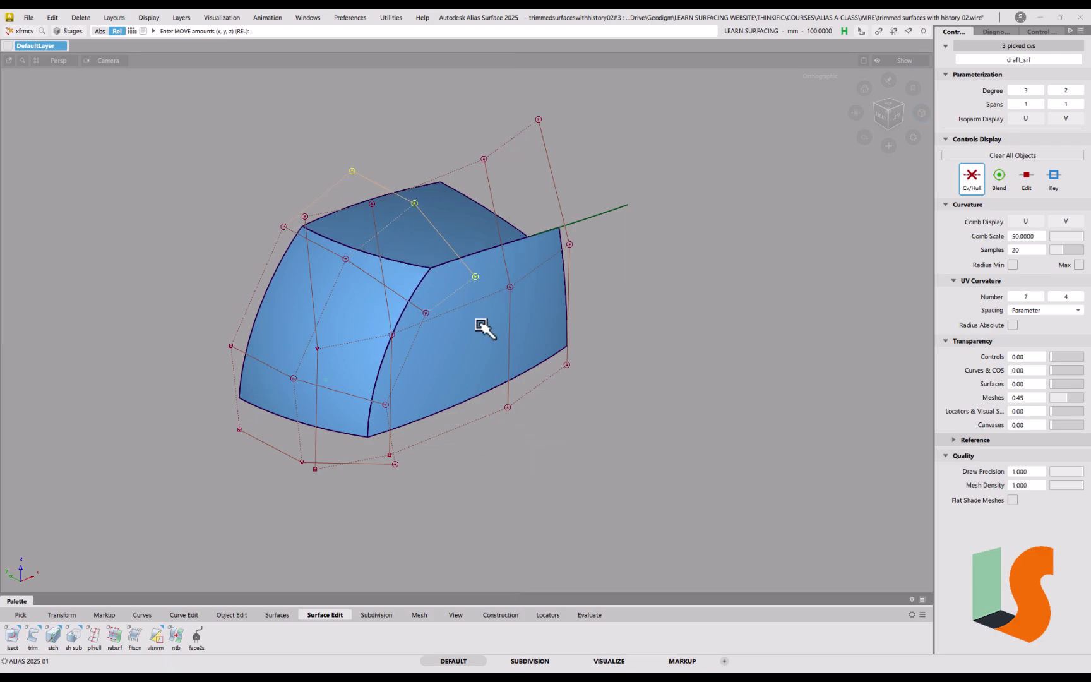
# Step: Move the front surface's second row of CVs down in Z, undoing the first sideways move, and clear the selection
pyautogui.click(361, 271)
pyautogui.moveTo(502, 474); pyautogui.dragTo(508, 468)
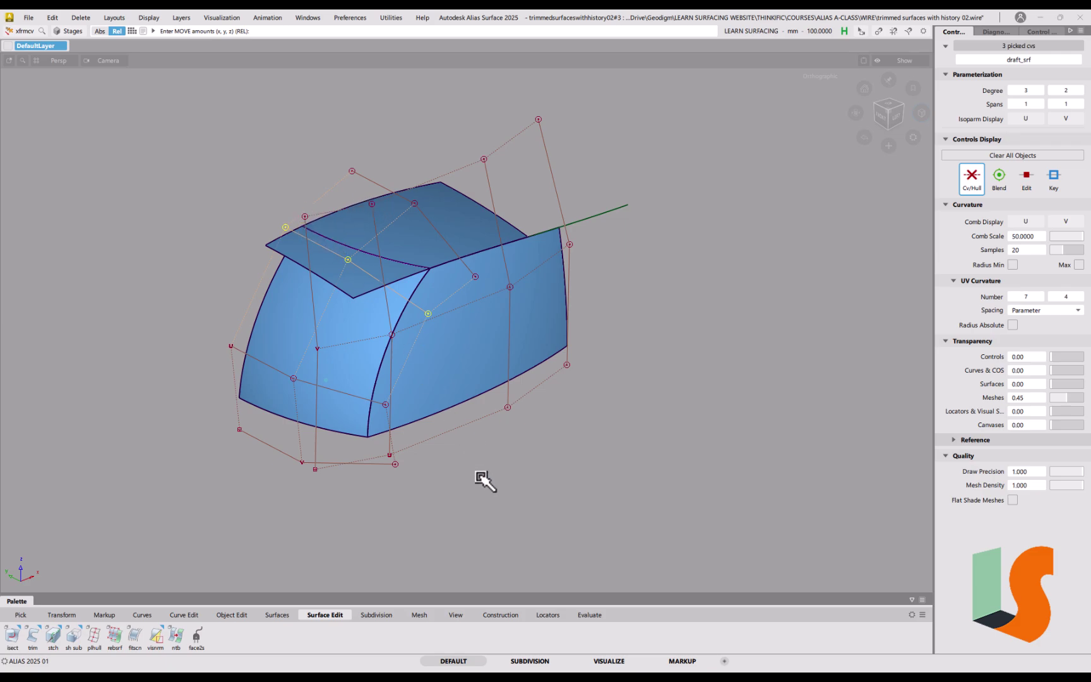
pyautogui.hotkey('ctrl', 'z')
pyautogui.moveTo(476, 452); pyautogui.dragTo(453, 470, button='right')
pyautogui.moveTo(453, 470); pyautogui.dragTo(565, 286)
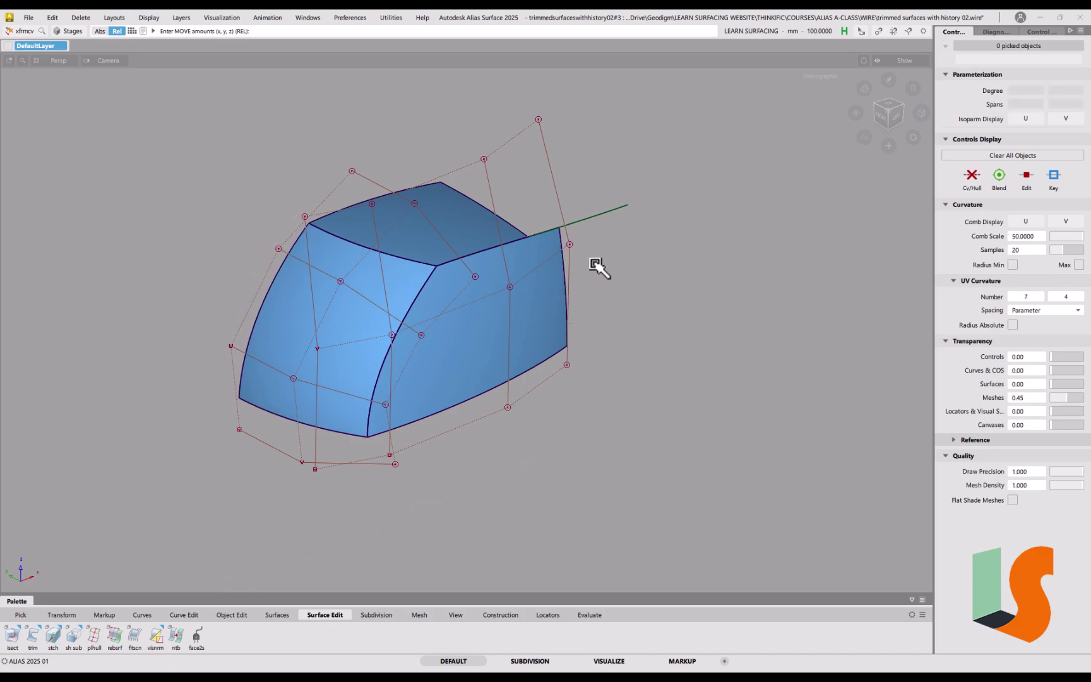
# Step: Move the side surface's rear two columns of CVs along Y to reshape it
pyautogui.press('space')
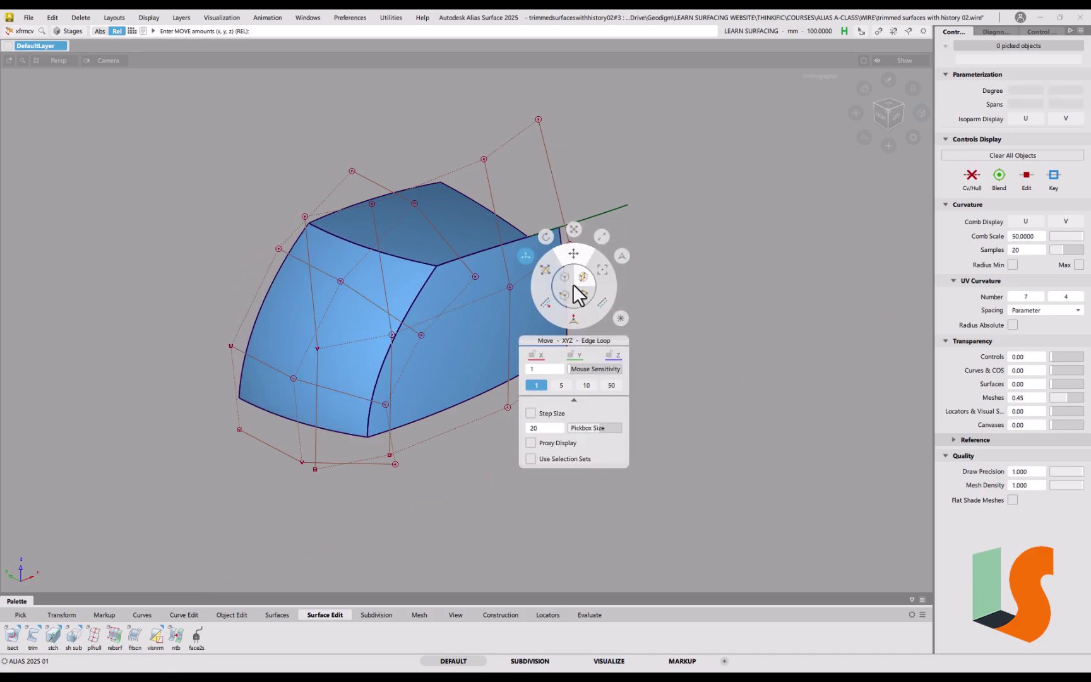
pyautogui.click(569, 274)
pyautogui.moveTo(718, 330); pyautogui.dragTo(526, 344, button='middle')
pyautogui.click(511, 330)
pyautogui.moveTo(620, 367); pyautogui.dragTo(625, 363, button='middle')
# Step: Turn off the curve and control display in the perspective view so only the shaded surfaces are shown
pyautogui.keyDown('alt'); pyautogui.keyDown('shift'); pyautogui.moveTo(414, 268); pyautogui.dragTo(488, 333); pyautogui.keyUp('shift'); pyautogui.keyUp('alt')
pyautogui.hotkey('alt', 'm')
pyautogui.keyDown('ctrl'); pyautogui.keyDown('shift'); pyautogui.click(494, 319); pyautogui.keyUp('shift'); pyautogui.keyUp('ctrl')
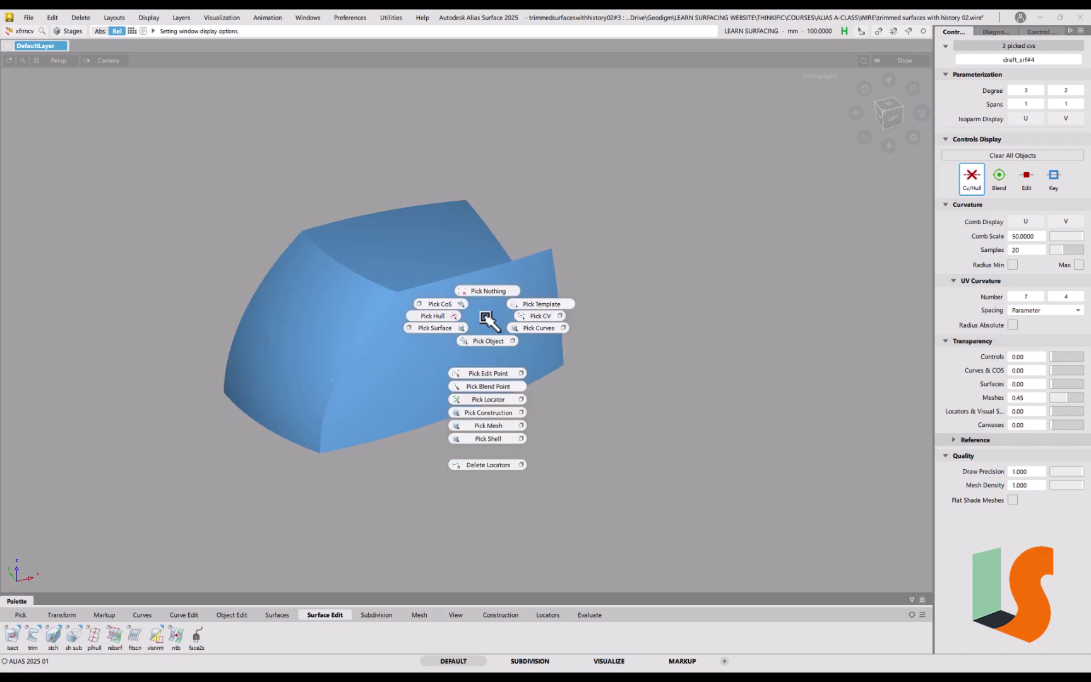